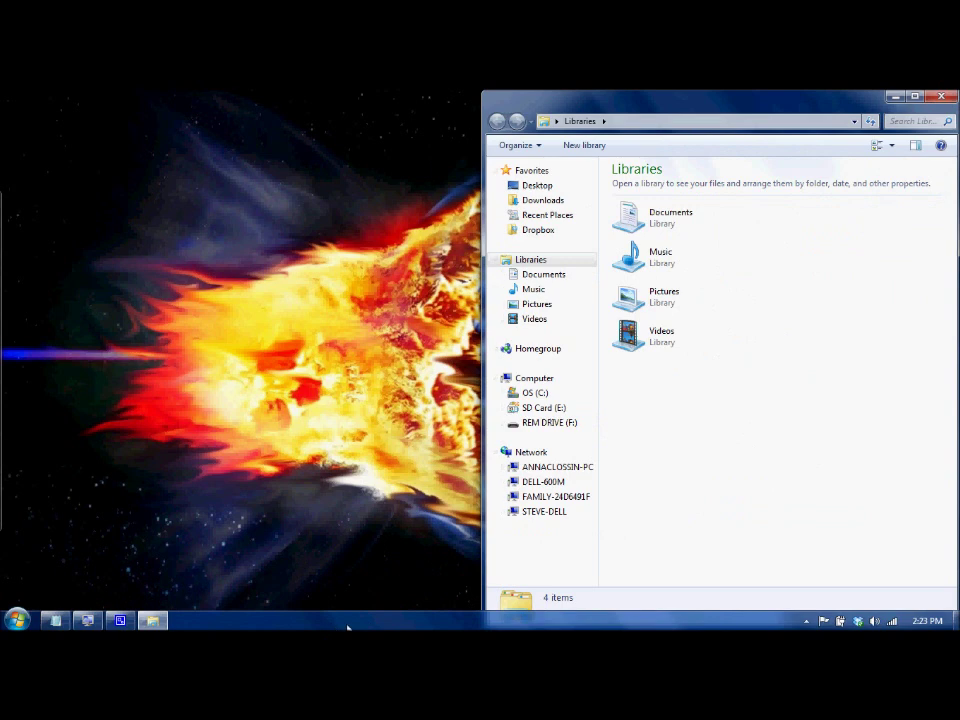
Open REM DRIVE (F:) in a window docked beside the Libraries window and select its DropBox Portable folder.
{"action": "mouse_move", "coordinate": [340, 612]}
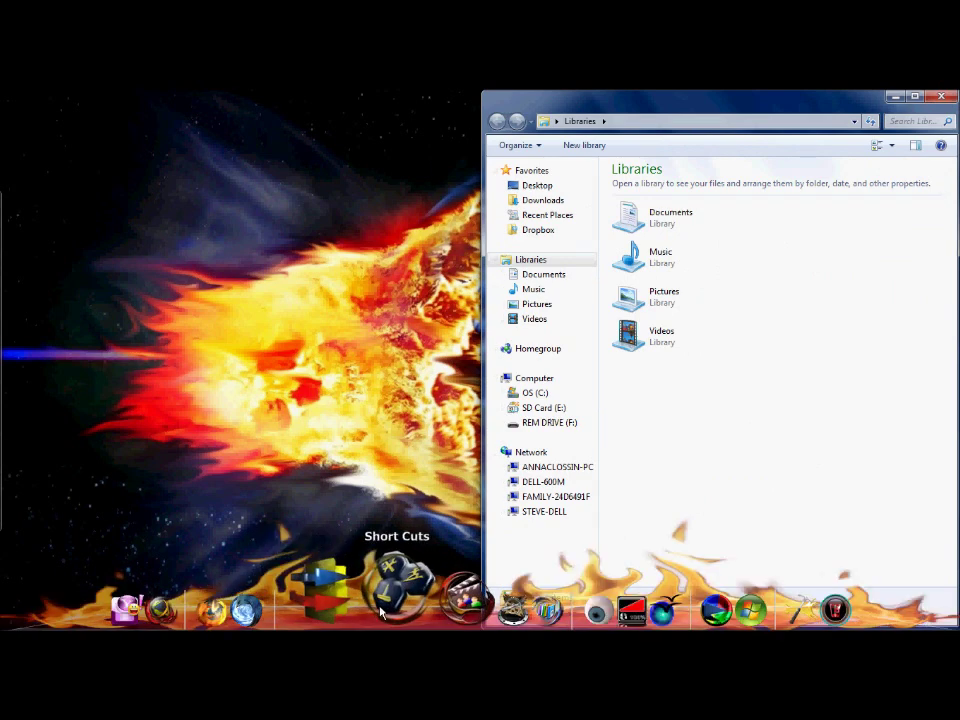
{"action": "left_click", "coordinate": [382, 612]}
{"action": "left_click", "coordinate": [370, 306]}
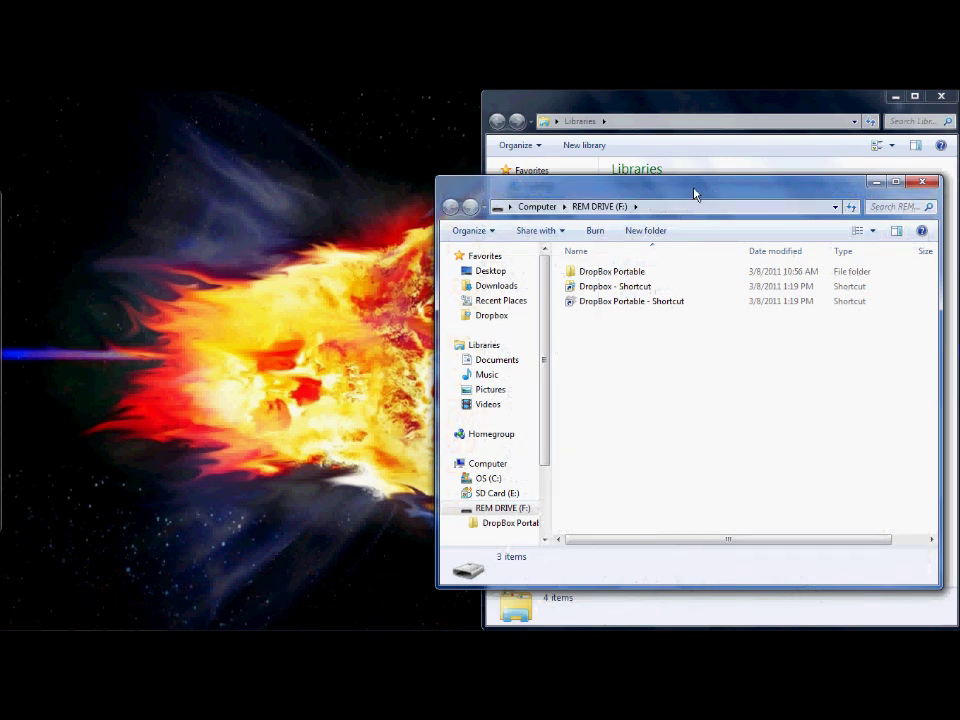
{"action": "left_click_drag", "start_coordinate": [692, 193], "coordinate": [2, 95]}
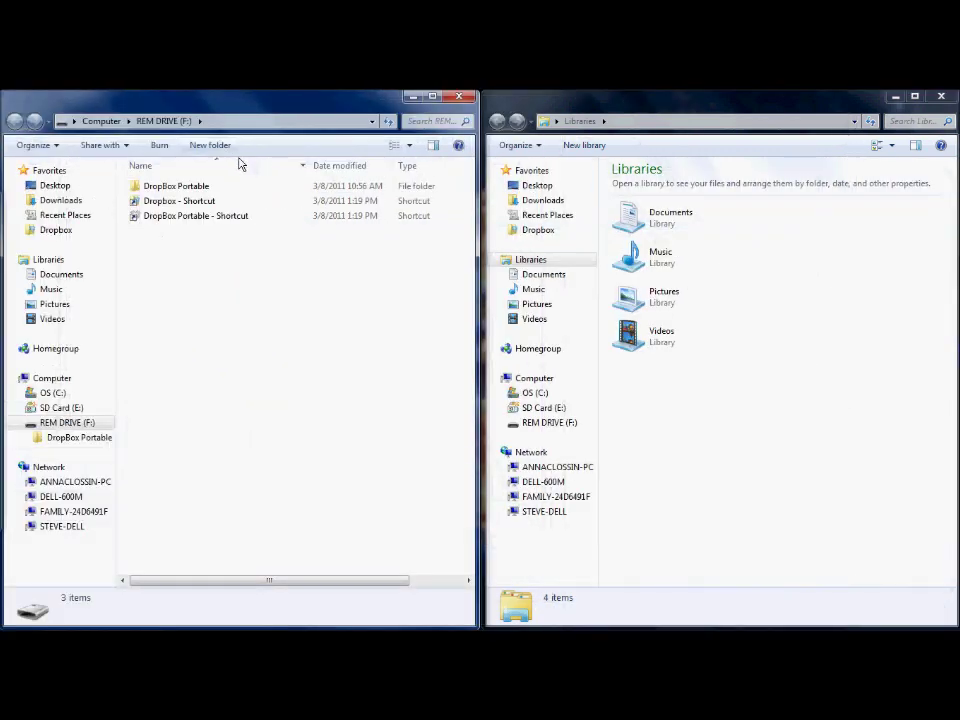
{"action": "left_click", "coordinate": [199, 188]}
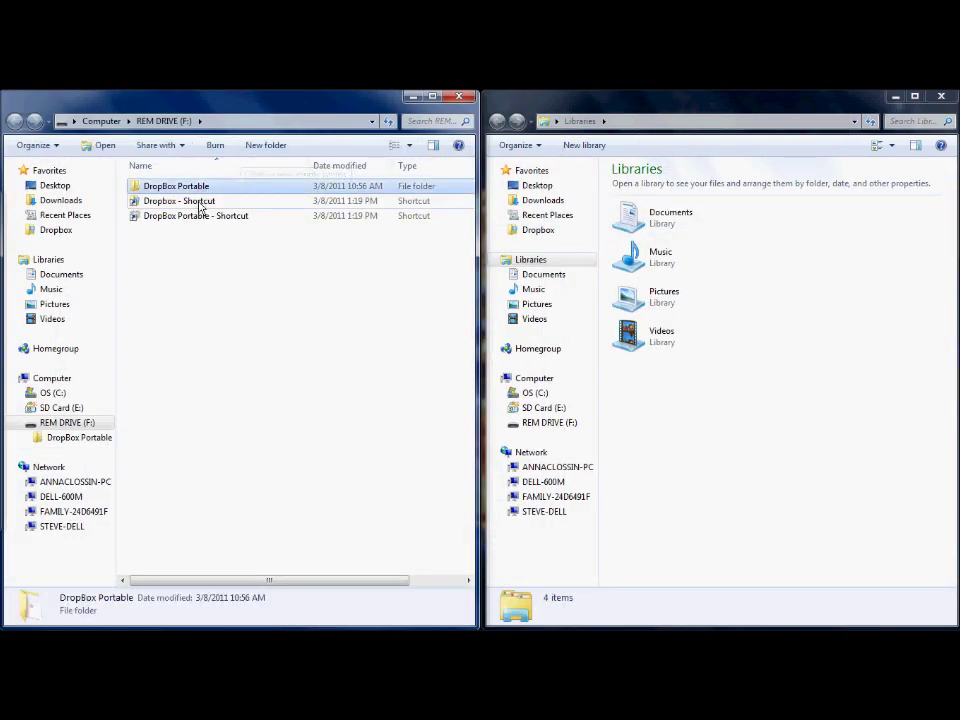
{"action": "left_click", "coordinate": [199, 204]}
{"action": "left_click", "coordinate": [200, 218]}
{"action": "left_click", "coordinate": [182, 187]}
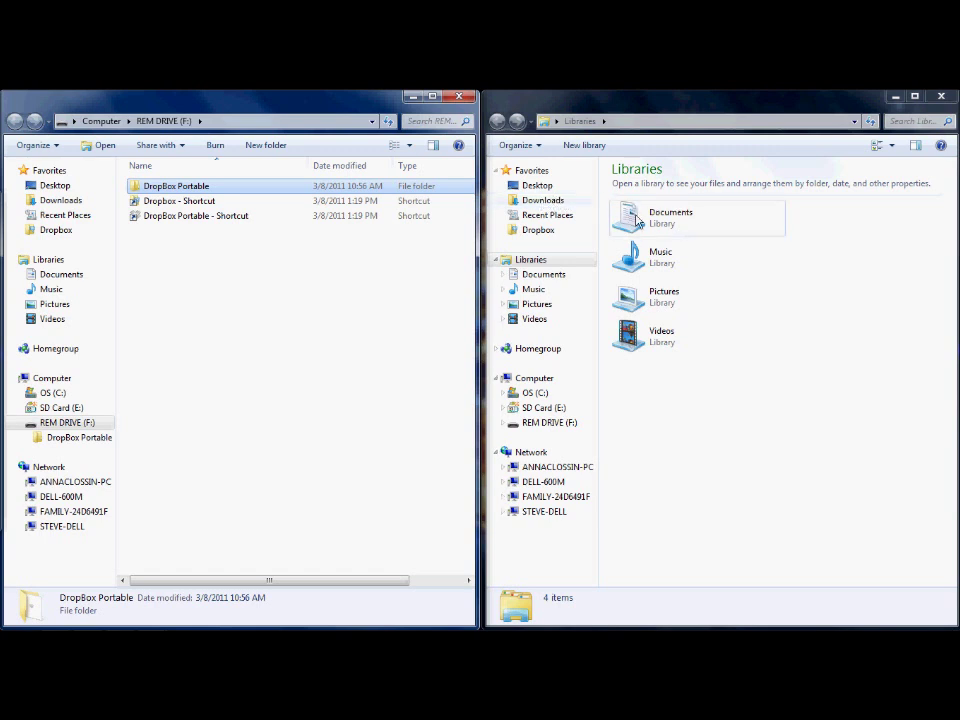
Create a folder named "myicomputer.tk DropBox" in the user's profile folder and add it to Favorites.
{"action": "left_click", "coordinate": [545, 230]}
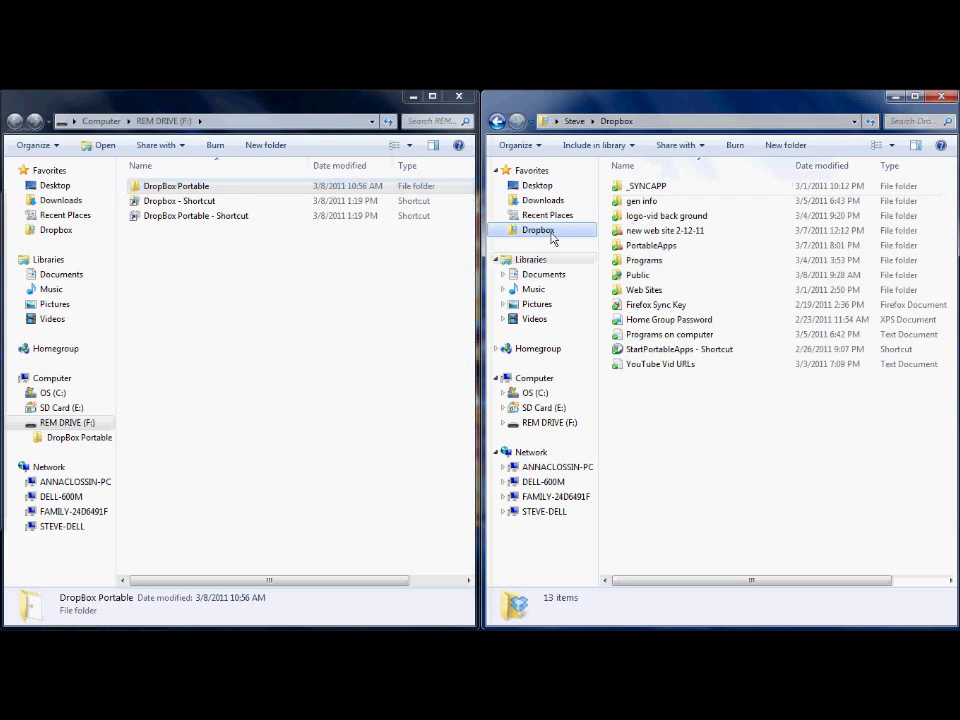
{"action": "left_click", "coordinate": [577, 123]}
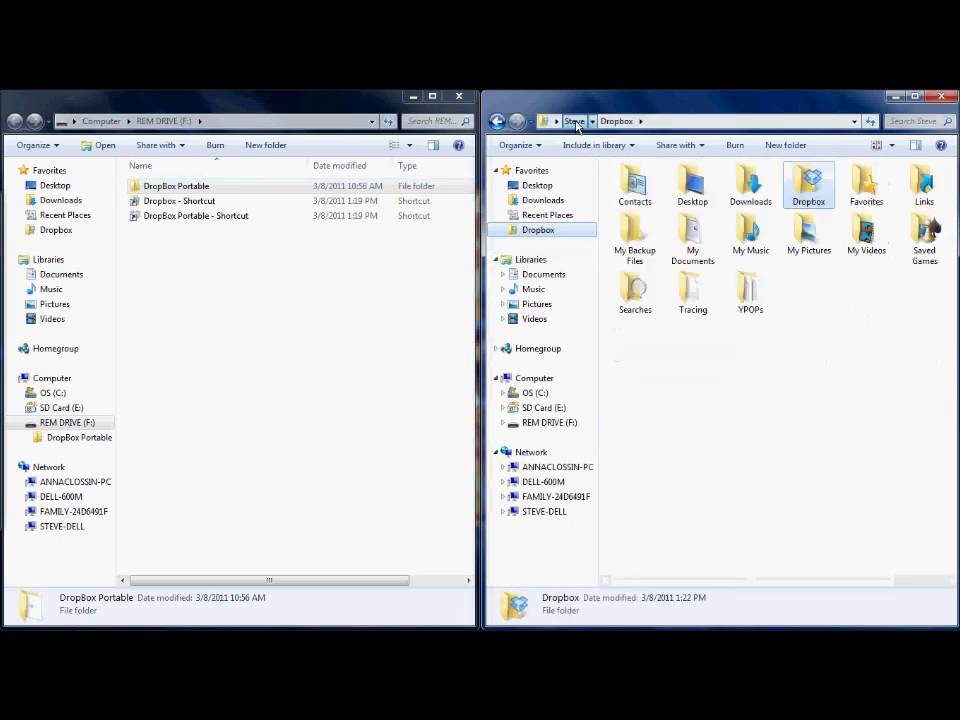
{"action": "left_click", "coordinate": [797, 308]}
{"action": "right_click", "coordinate": [799, 306]}
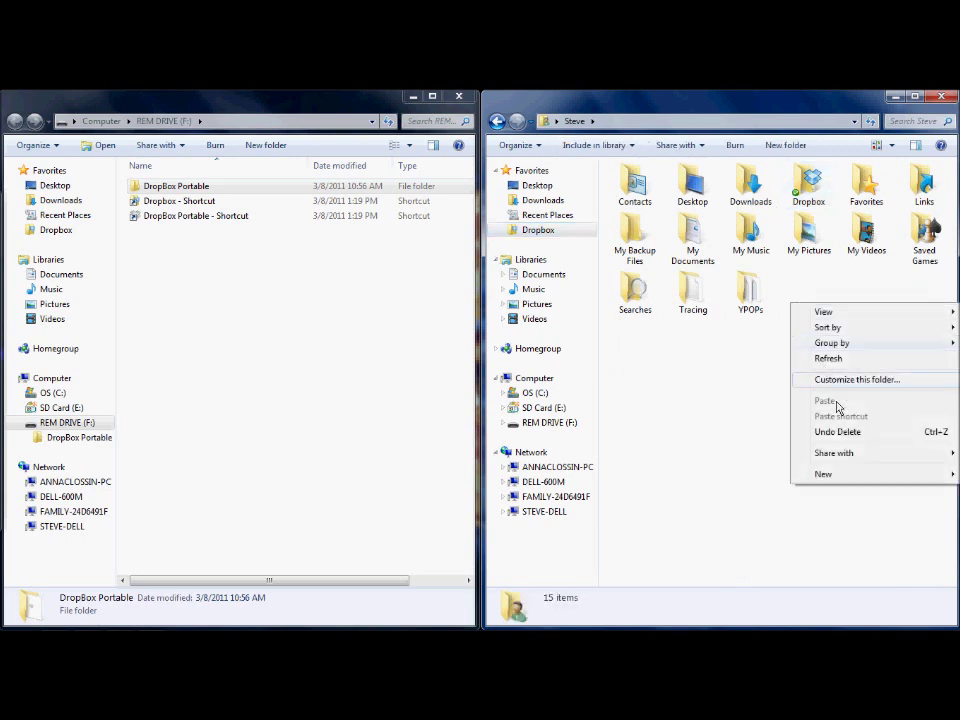
{"action": "mouse_move", "coordinate": [842, 479]}
{"action": "left_click", "coordinate": [736, 475]}
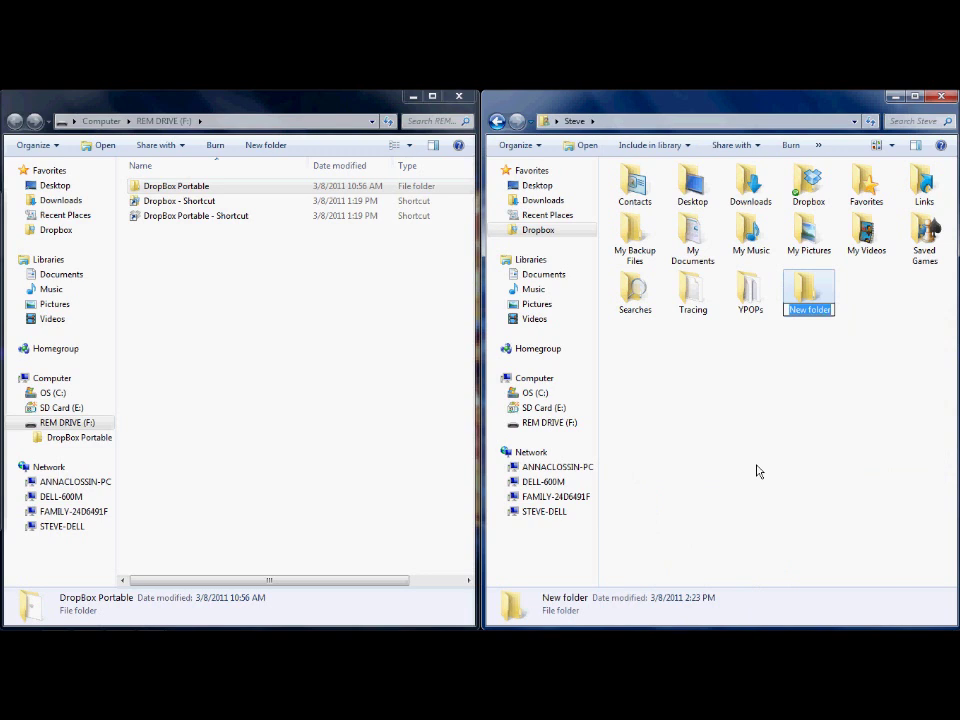
{"action": "type", "text": "myicomputer.tk DropBox"}
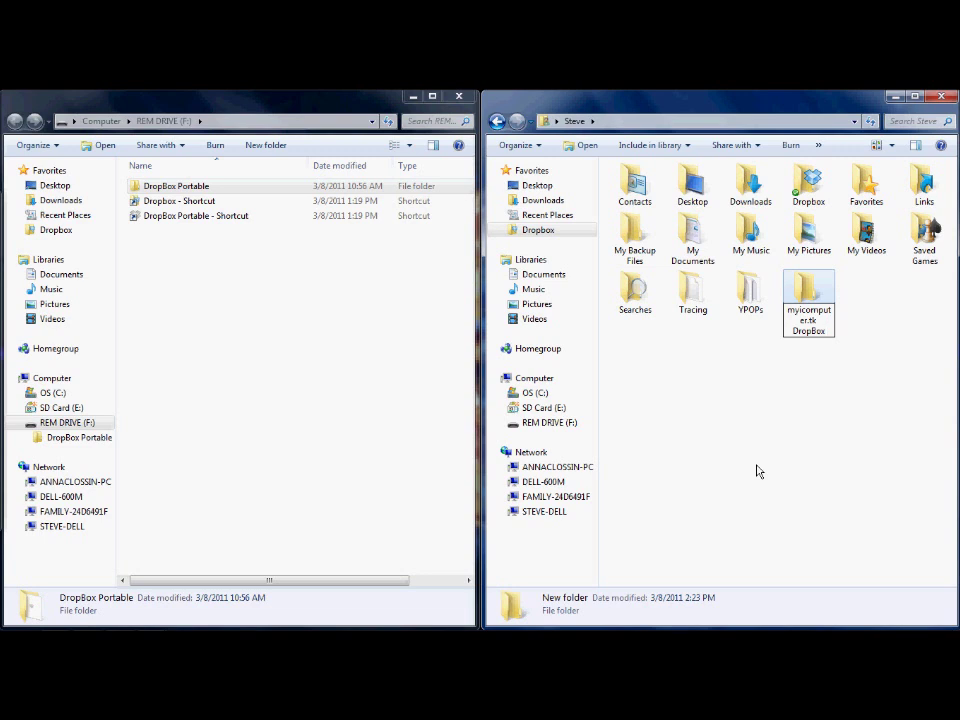
{"action": "key", "text": "Return"}
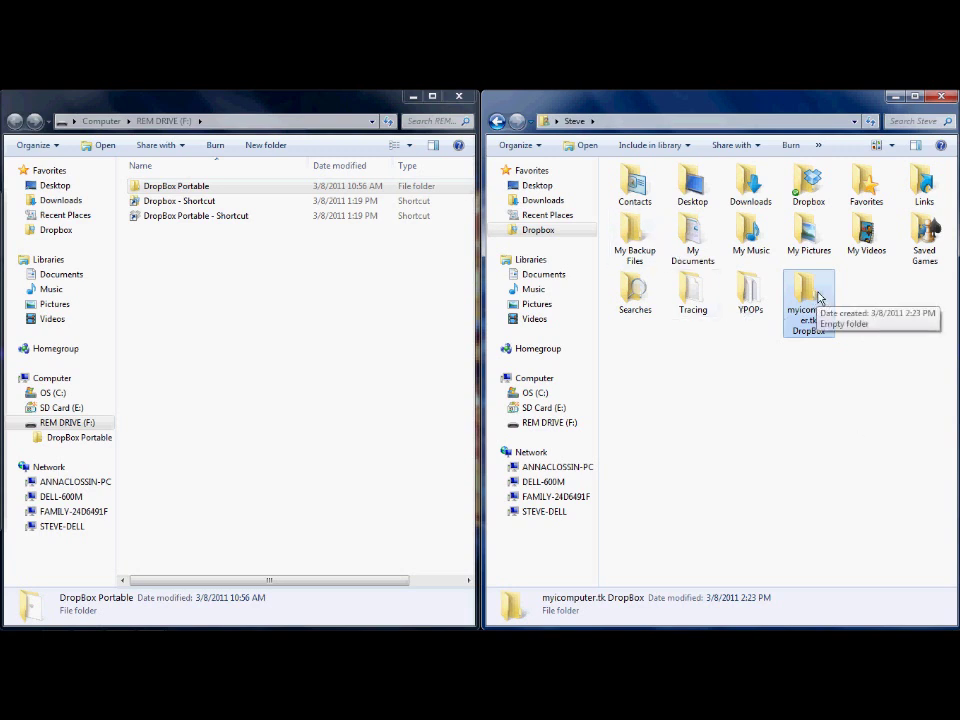
{"action": "left_click_drag", "start_coordinate": [817, 297], "coordinate": [560, 246]}
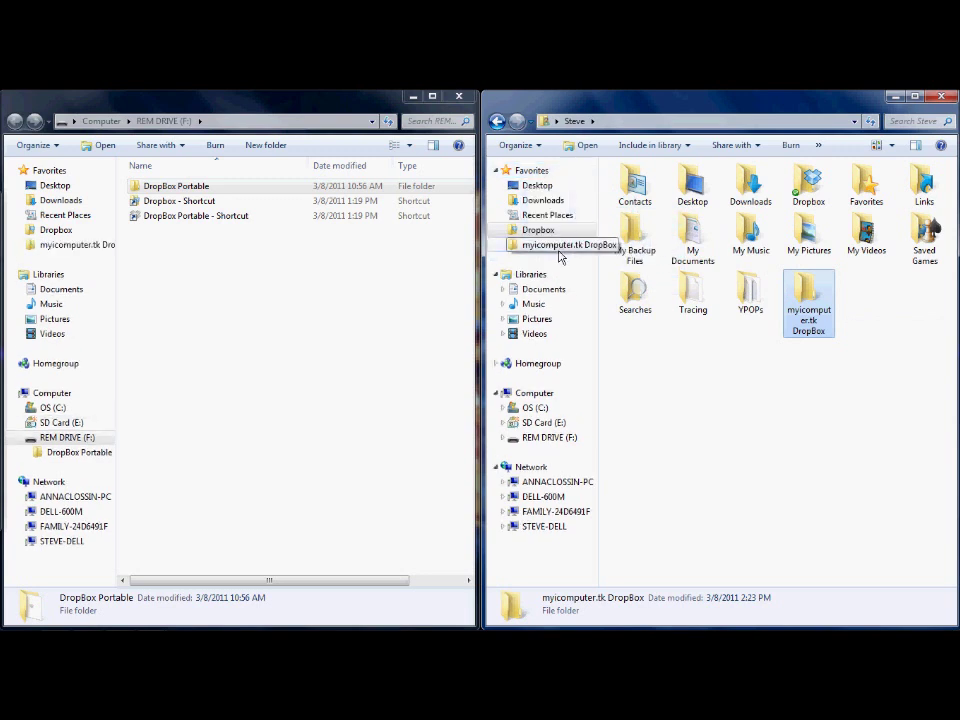
Copy the DropBox Portable folder from REM DRIVE (F:) into the myicomputer.tk DropBox folder.
{"action": "double_click", "coordinate": [812, 314]}
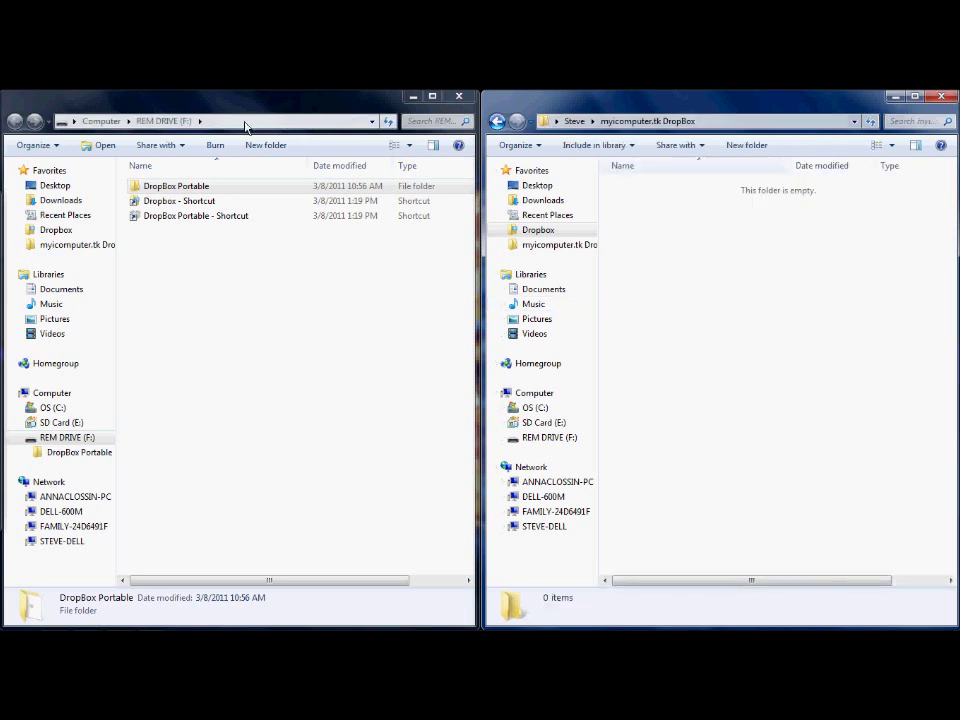
{"action": "left_click", "coordinate": [155, 191]}
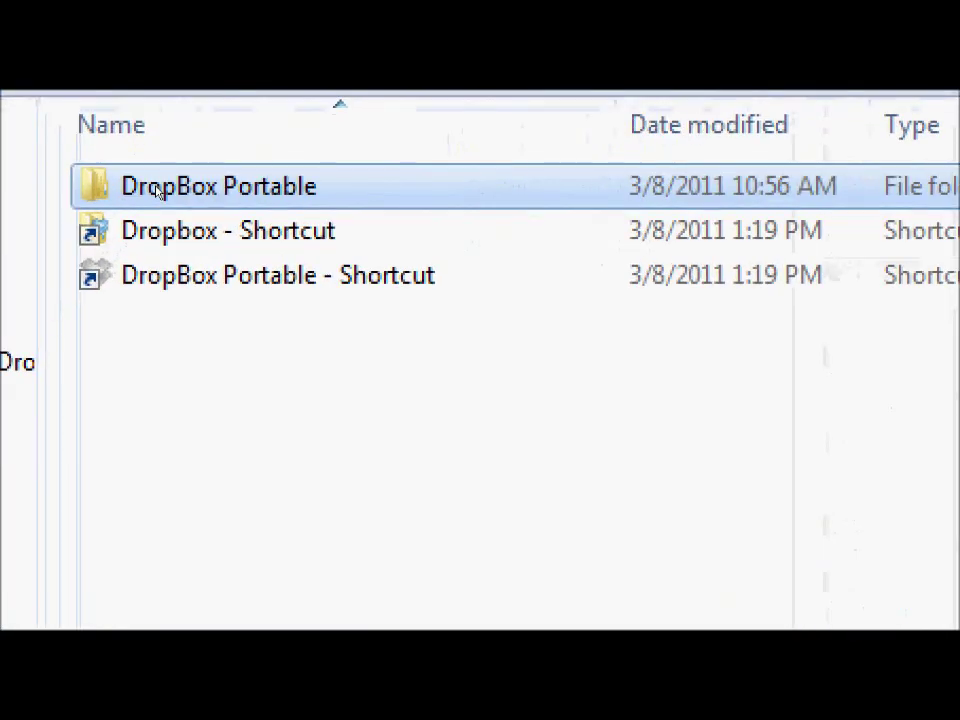
{"action": "right_click", "coordinate": [210, 190]}
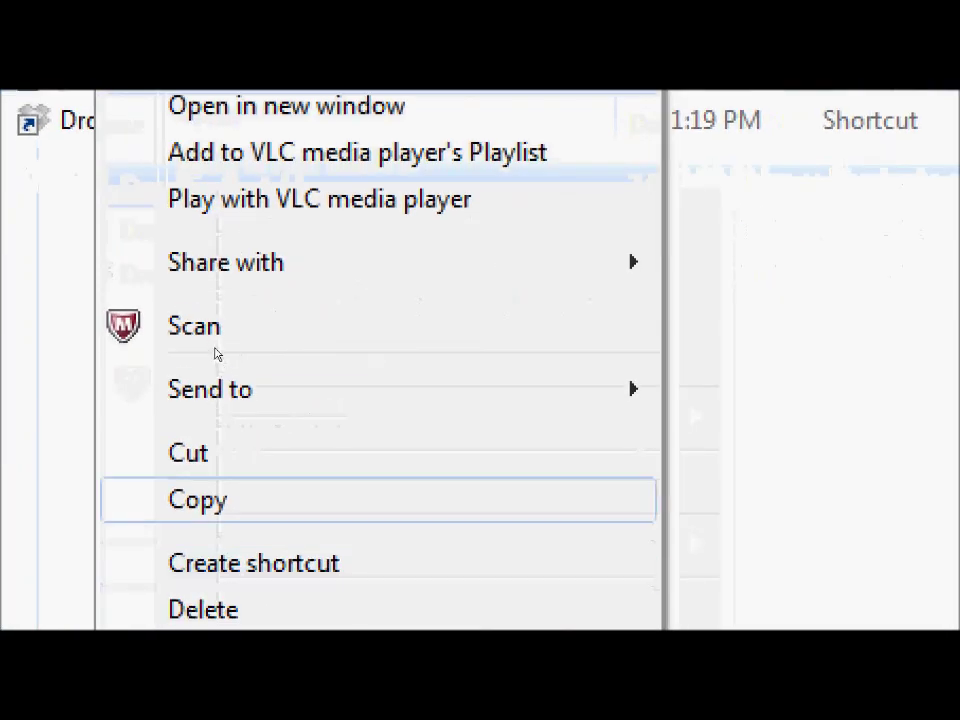
{"action": "key", "text": "Down"}
{"action": "key", "text": "Up"}
{"action": "key", "text": "Up"}
{"action": "key", "text": "Up"}
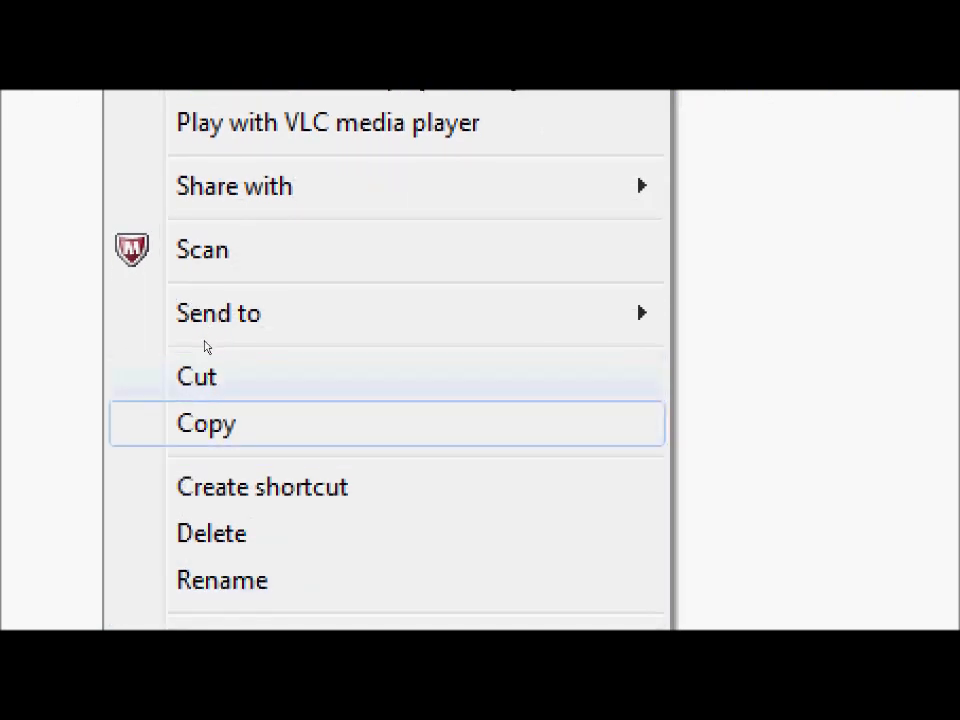
{"action": "key", "text": "Return"}
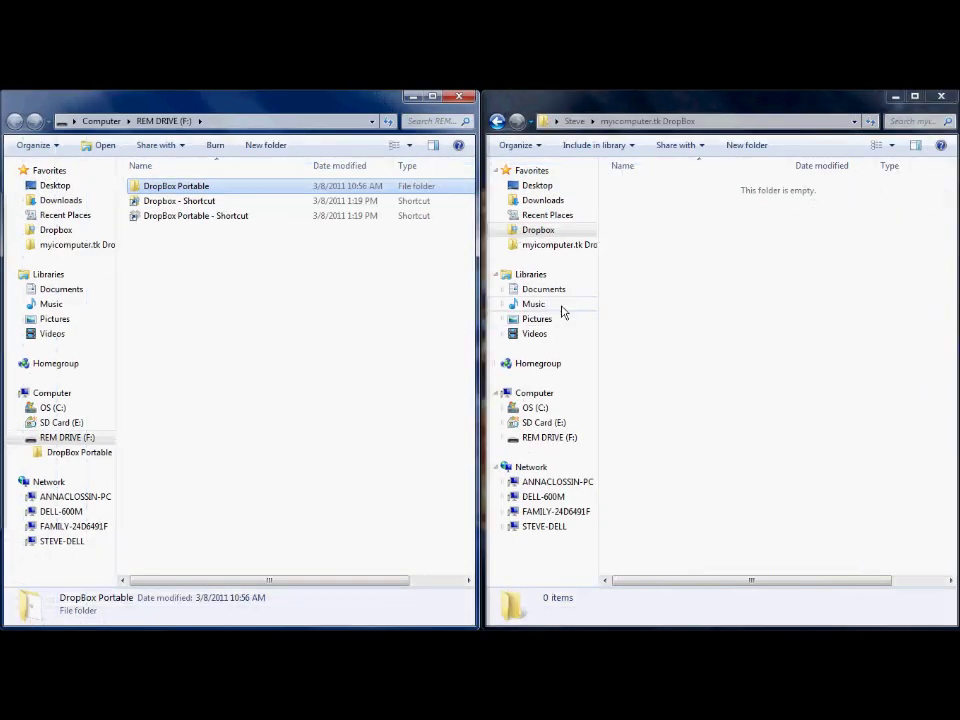
{"action": "right_click", "coordinate": [679, 242]}
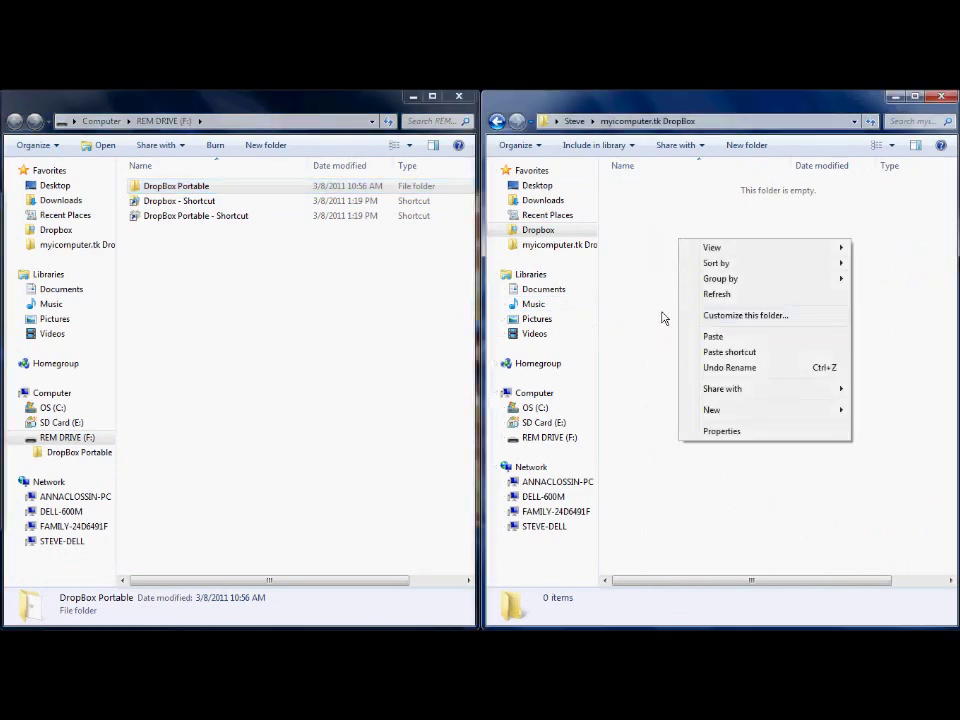
{"action": "left_click", "coordinate": [693, 322]}
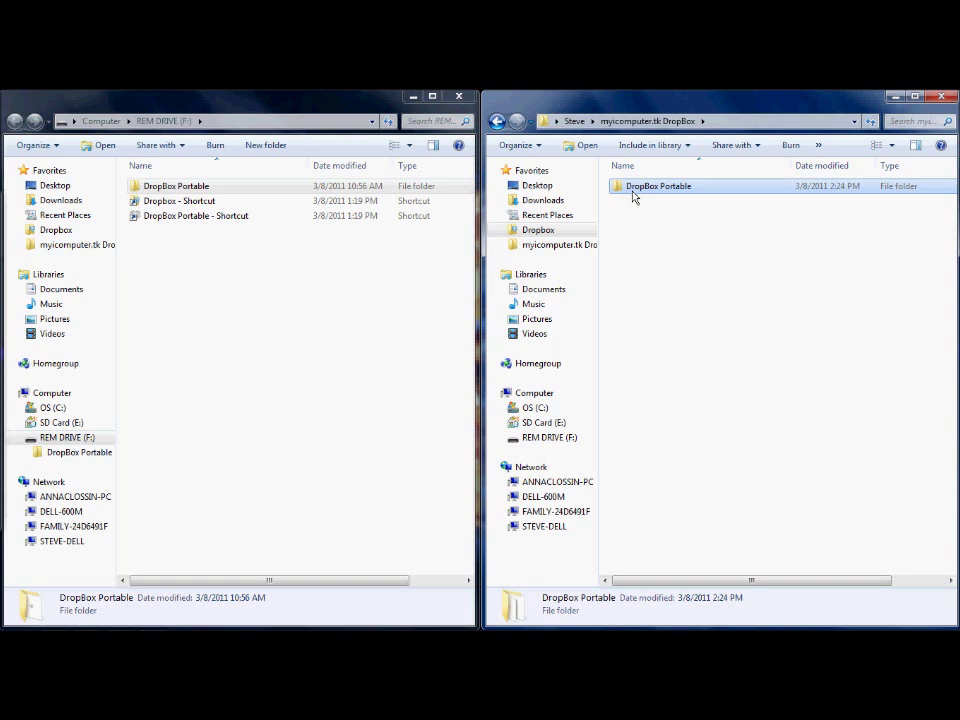
Copy the full path of the Dropbox folder inside the copied DropBox Portable folder.
{"action": "double_click", "coordinate": [633, 196]}
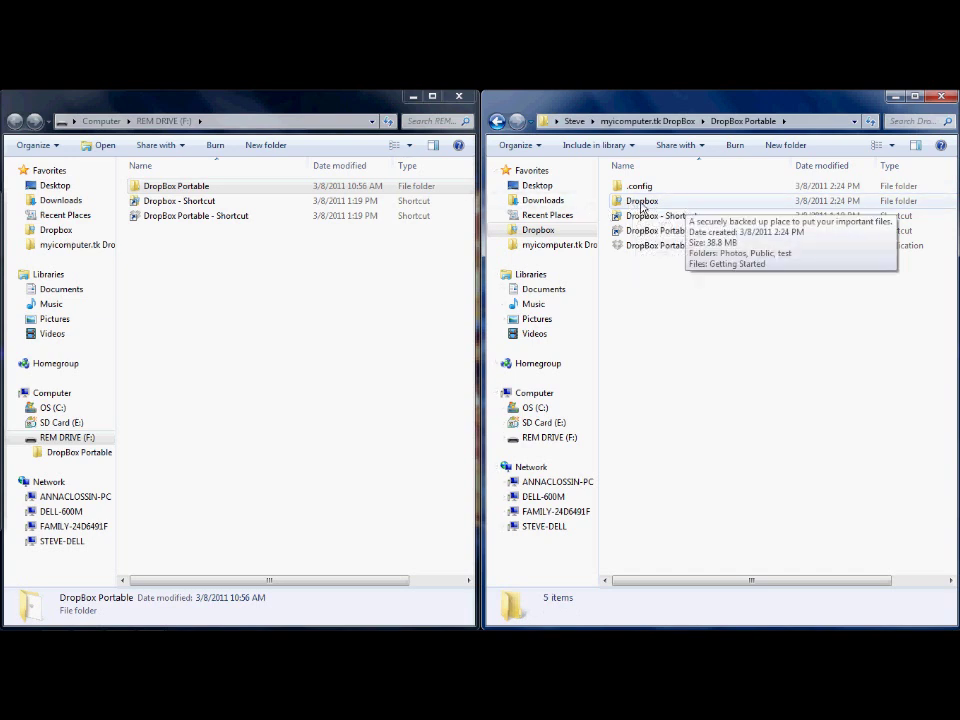
{"action": "double_click", "coordinate": [641, 203]}
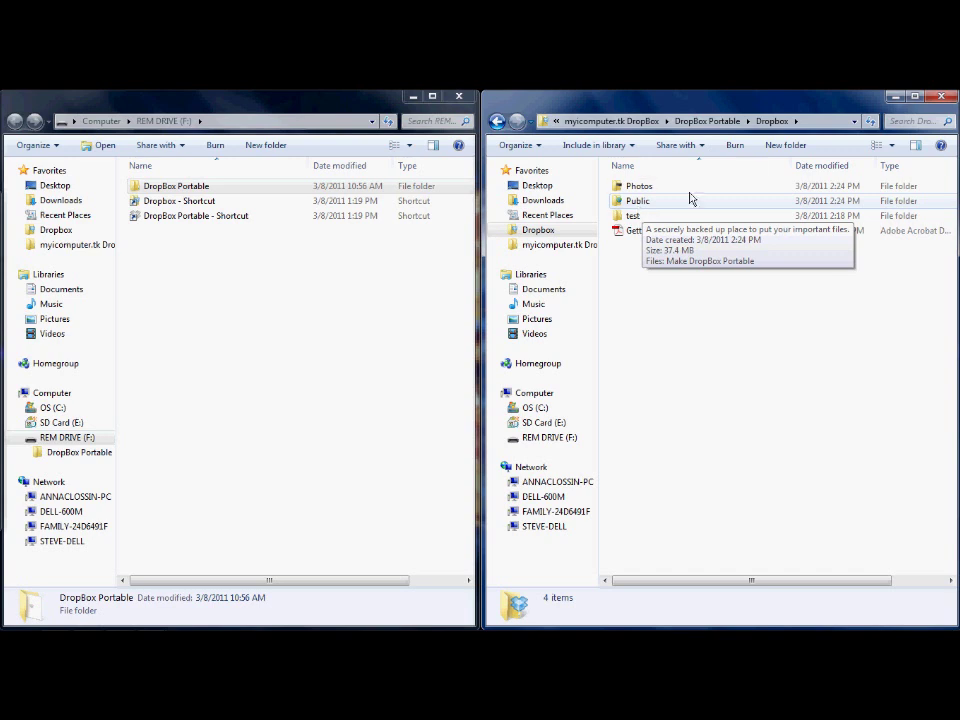
{"action": "left_click", "coordinate": [810, 124]}
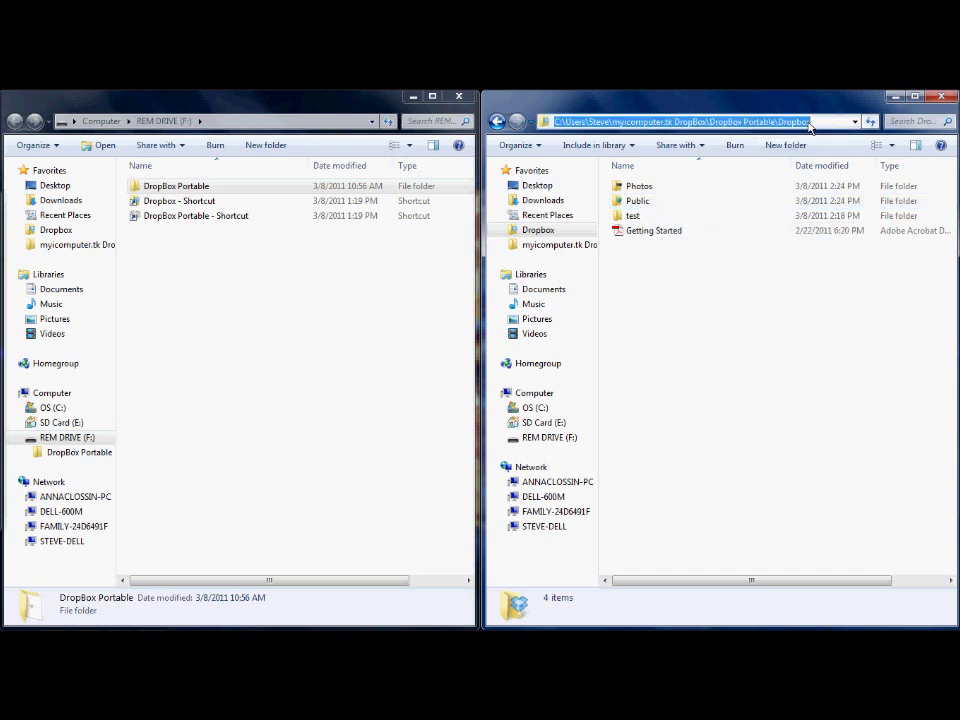
{"action": "right_click", "coordinate": [815, 128]}
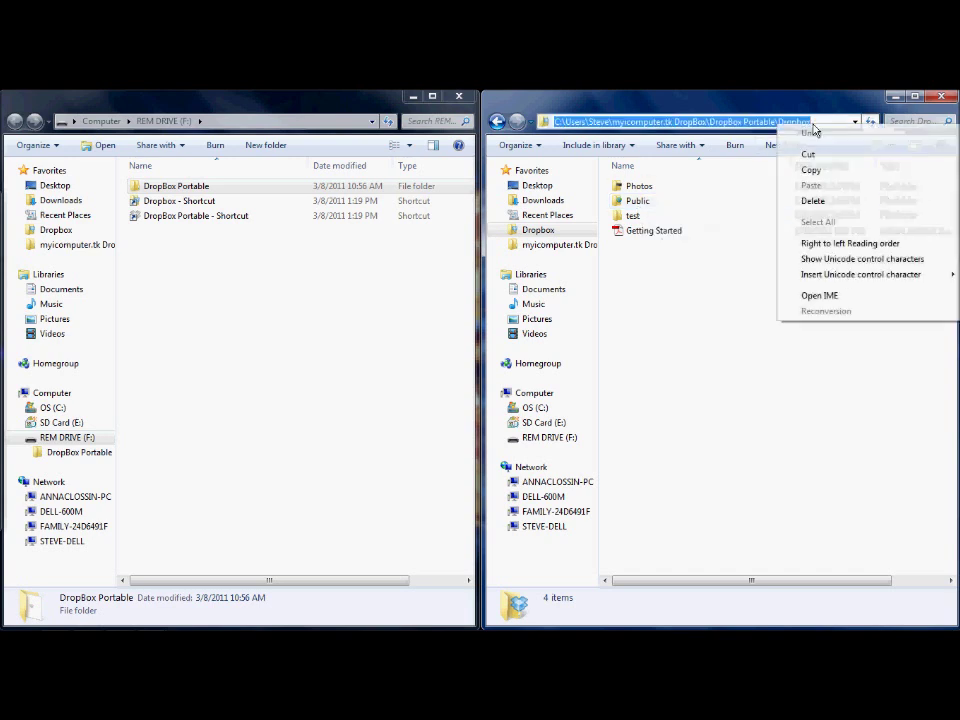
{"action": "left_click", "coordinate": [813, 172]}
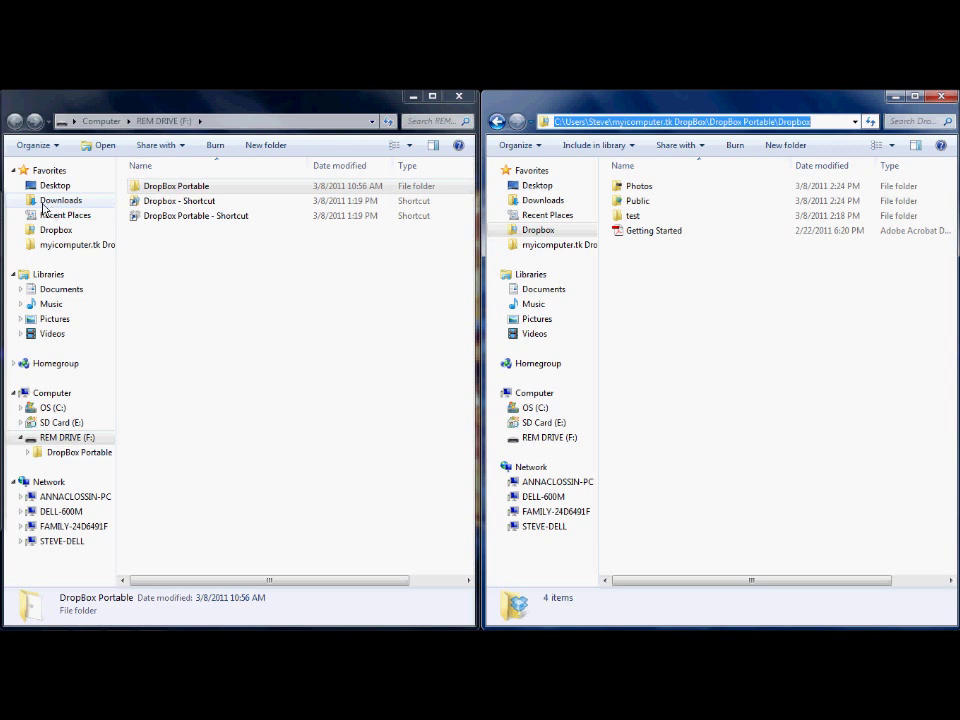
Launch SQLite Database Browser 2.0 b1 from the sqlitebrowser_200_b1_win folder under Documents, Programs, Make DropBox Portable.
{"action": "left_click", "coordinate": [60, 289]}
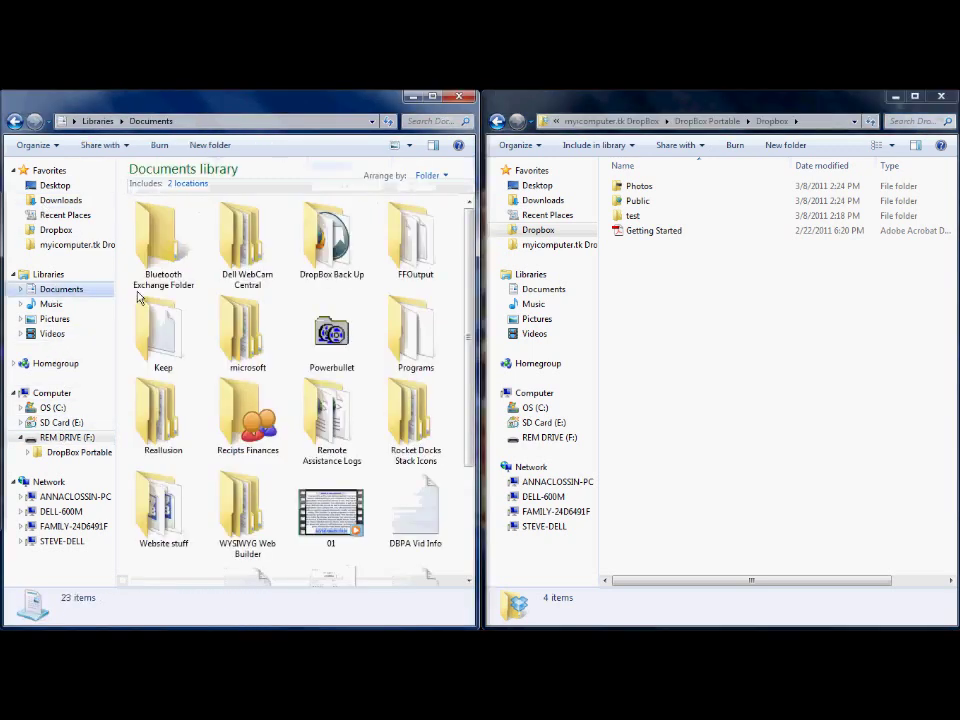
{"action": "double_click", "coordinate": [408, 335]}
{"action": "double_click", "coordinate": [240, 245]}
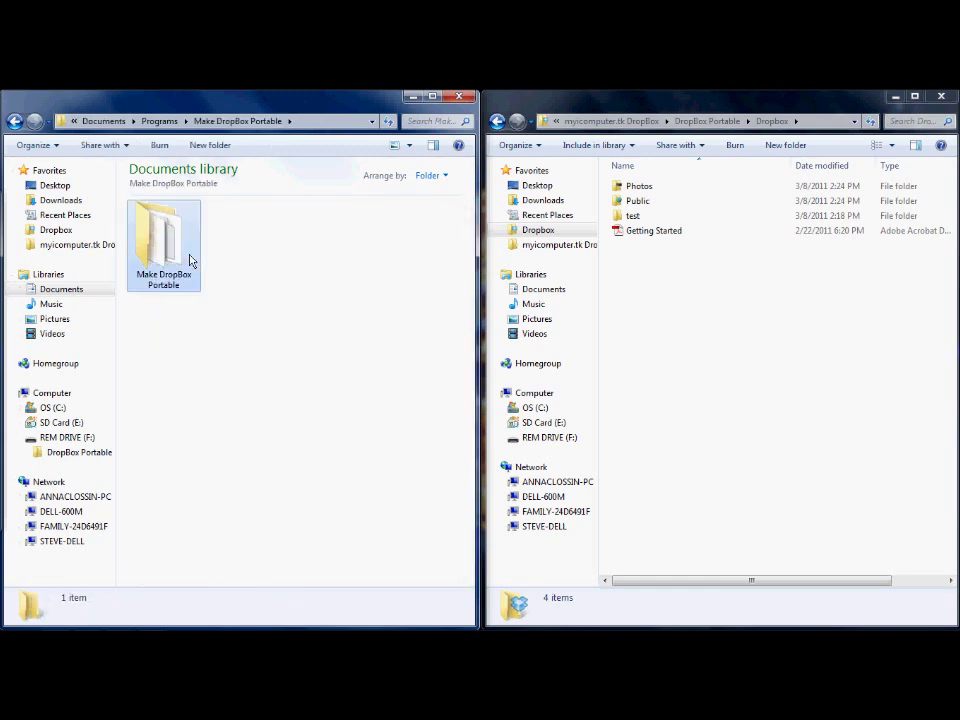
{"action": "double_click", "coordinate": [189, 259]}
{"action": "double_click", "coordinate": [251, 276]}
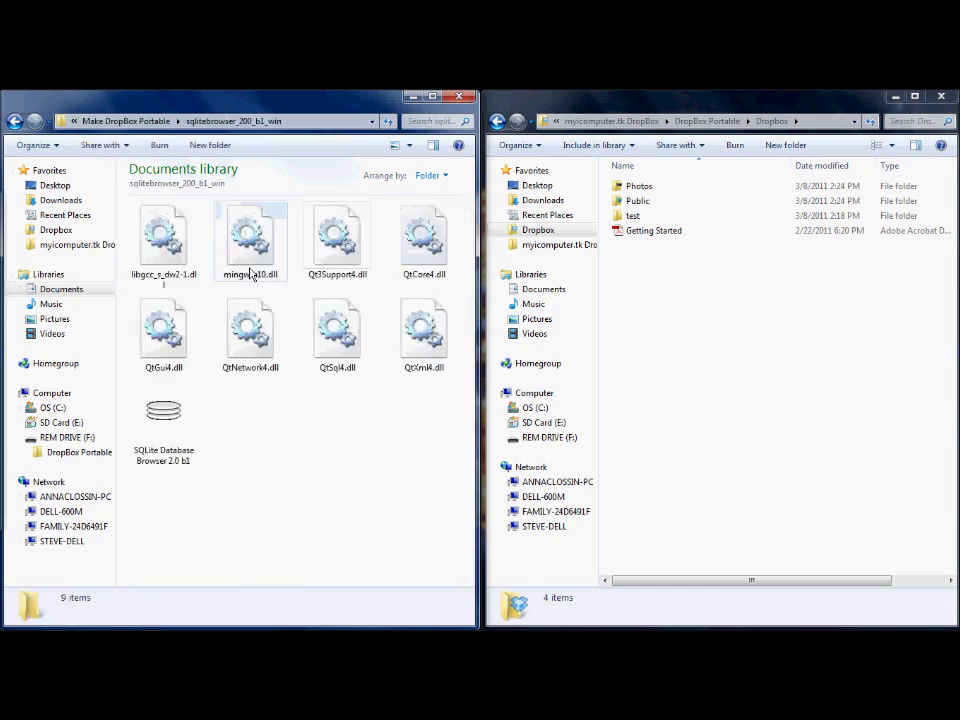
{"action": "left_click", "coordinate": [176, 422]}
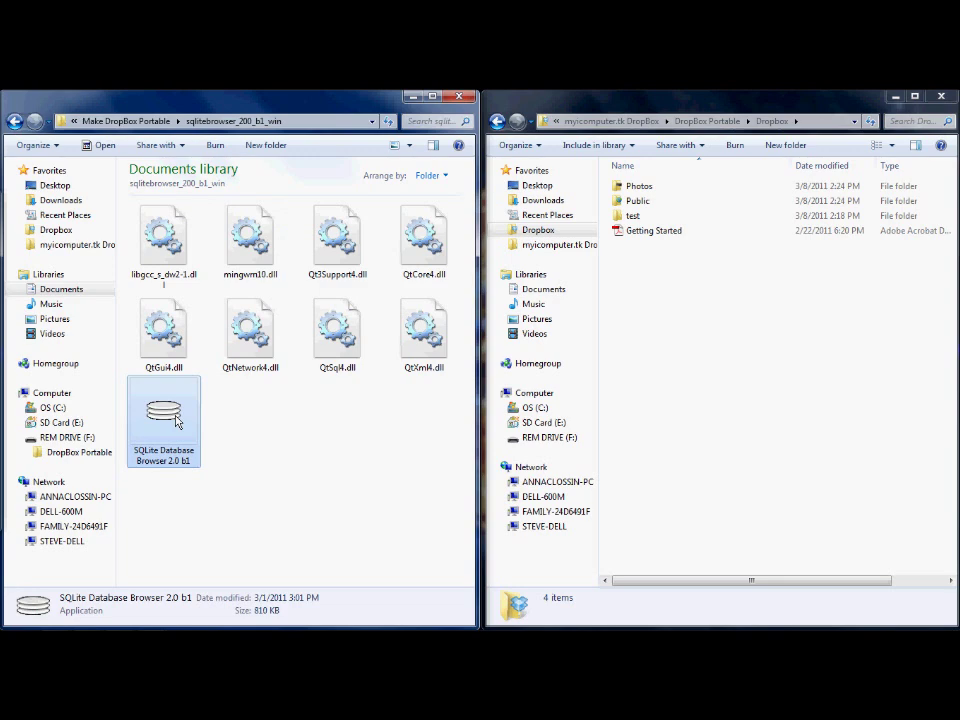
{"action": "double_click", "coordinate": [176, 422]}
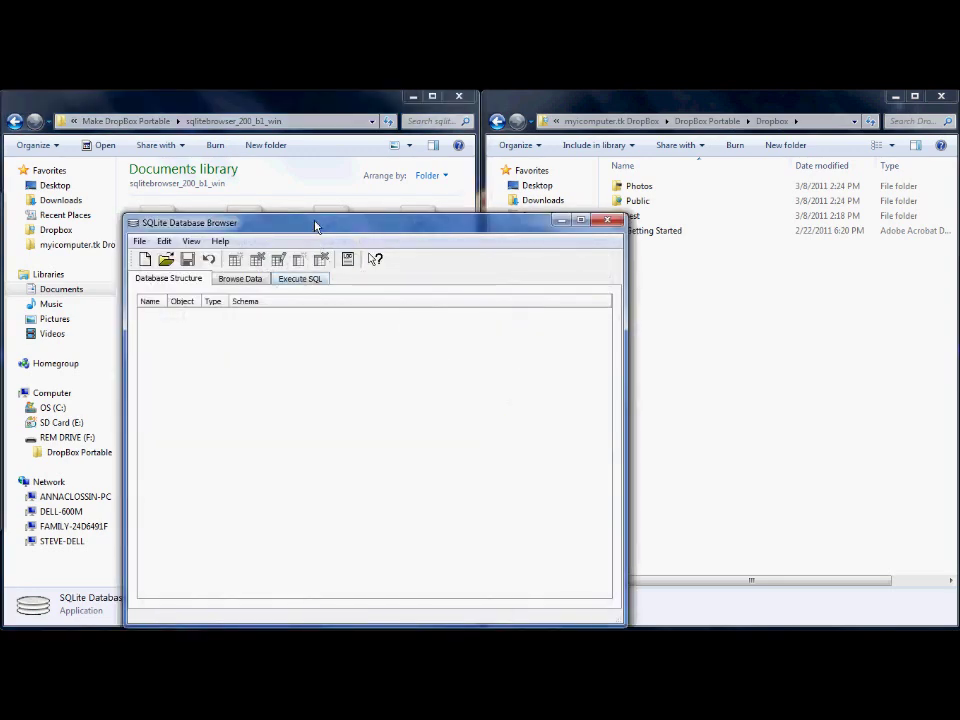
{"action": "left_click_drag", "start_coordinate": [314, 226], "coordinate": [247, 148]}
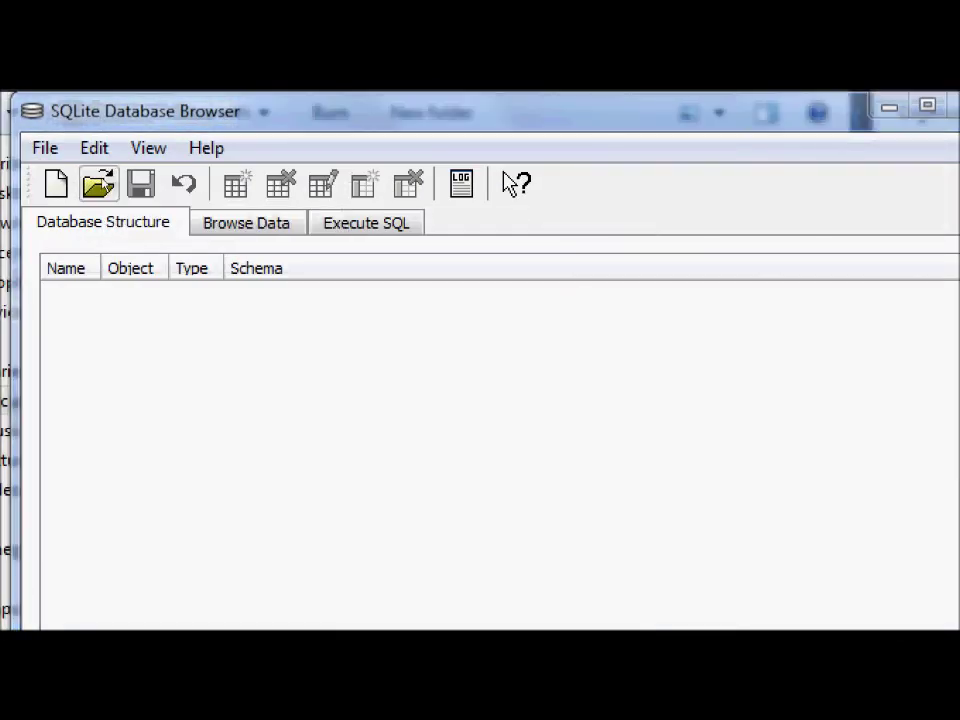
Open the config database from myicomputer.tk DropBox, DropBox Portable, .config, data, AppData, Roaming, dropbox.
{"action": "left_click", "coordinate": [98, 184]}
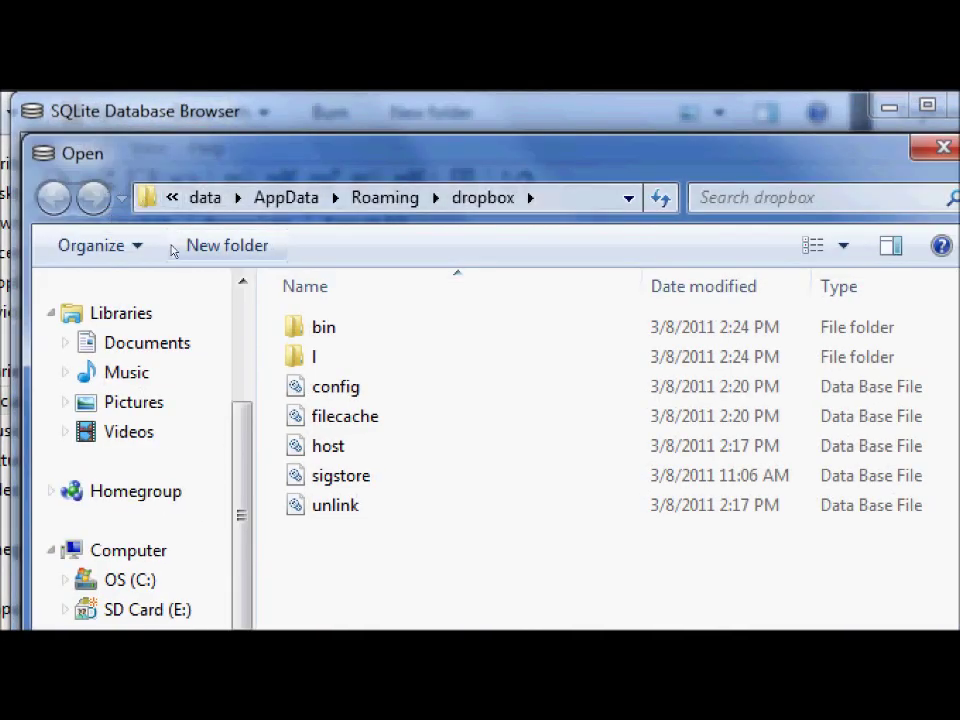
{"action": "scroll", "coordinate": [167, 296], "scroll_direction": "up", "scroll_amount": 2}
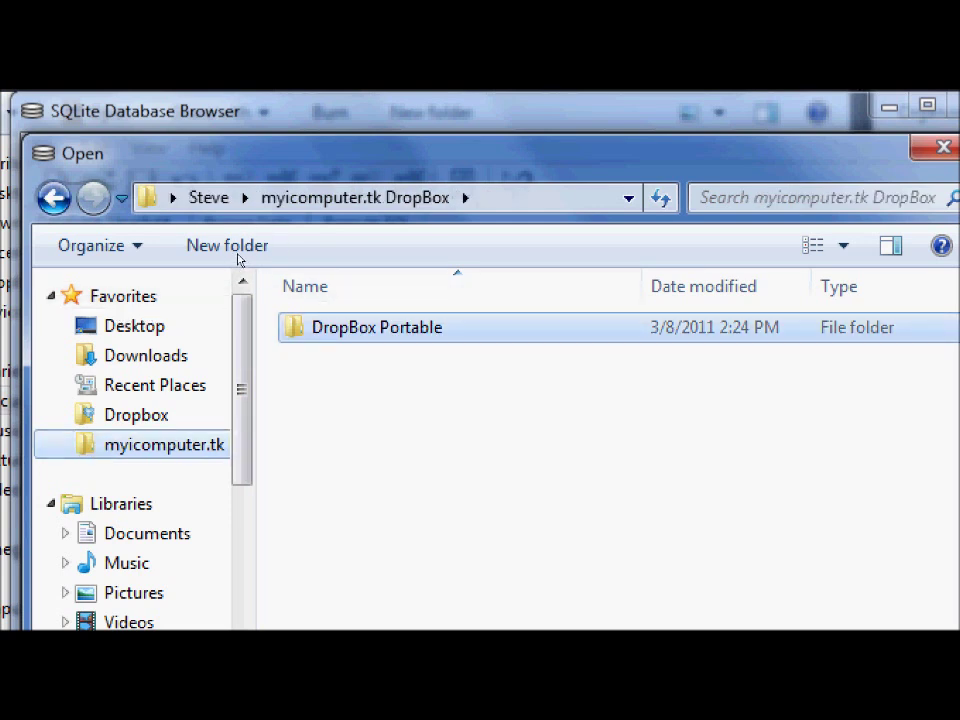
{"action": "key", "text": "Return"}
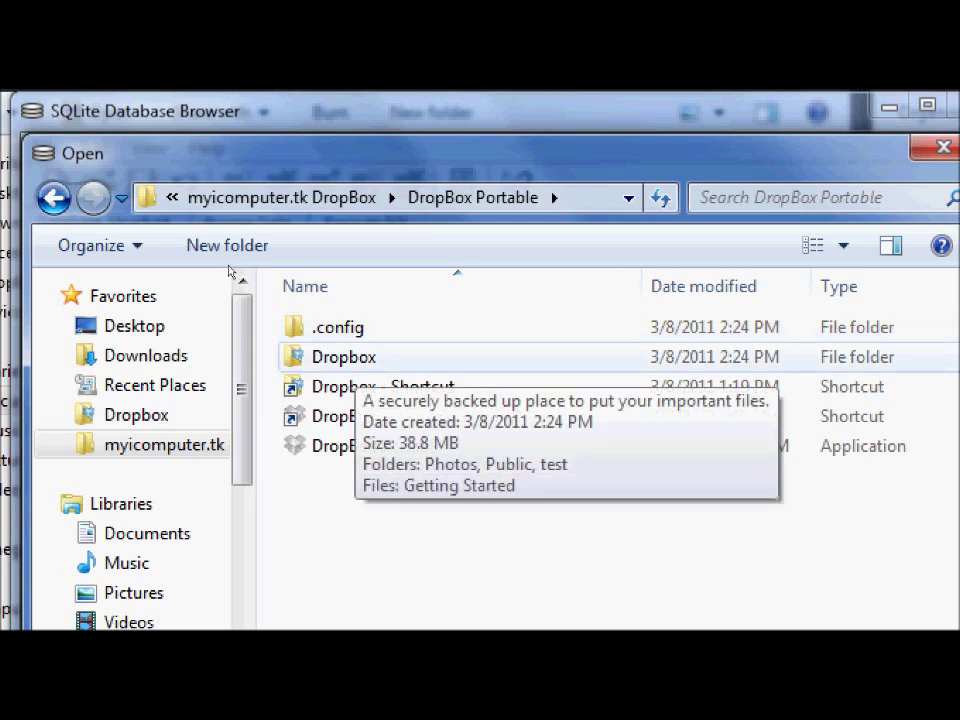
{"action": "key", "text": "Up"}
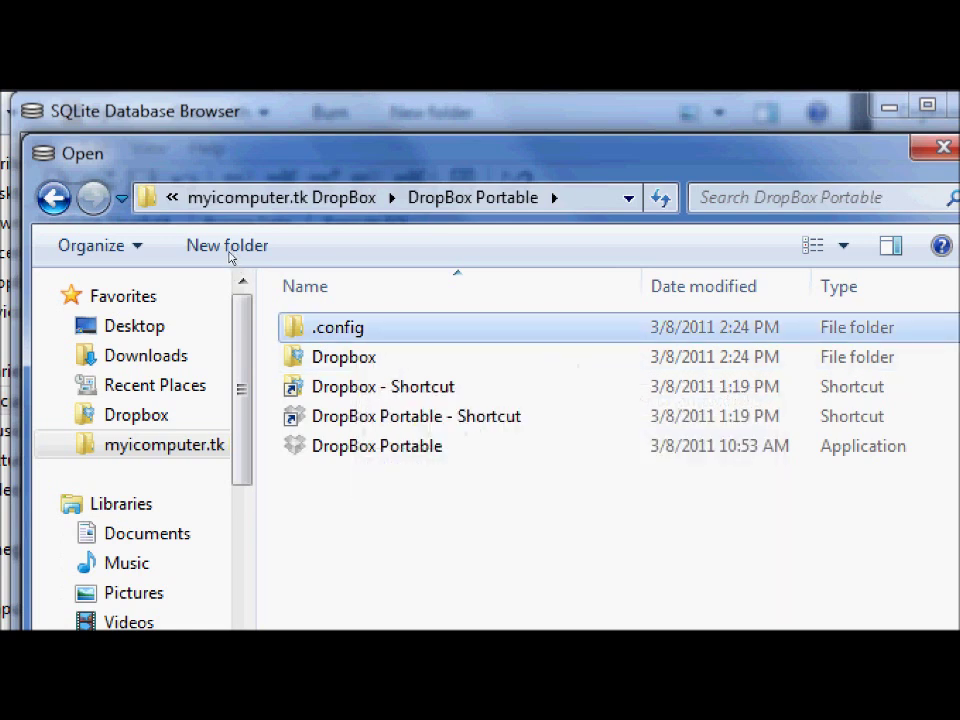
{"action": "key", "text": "Return"}
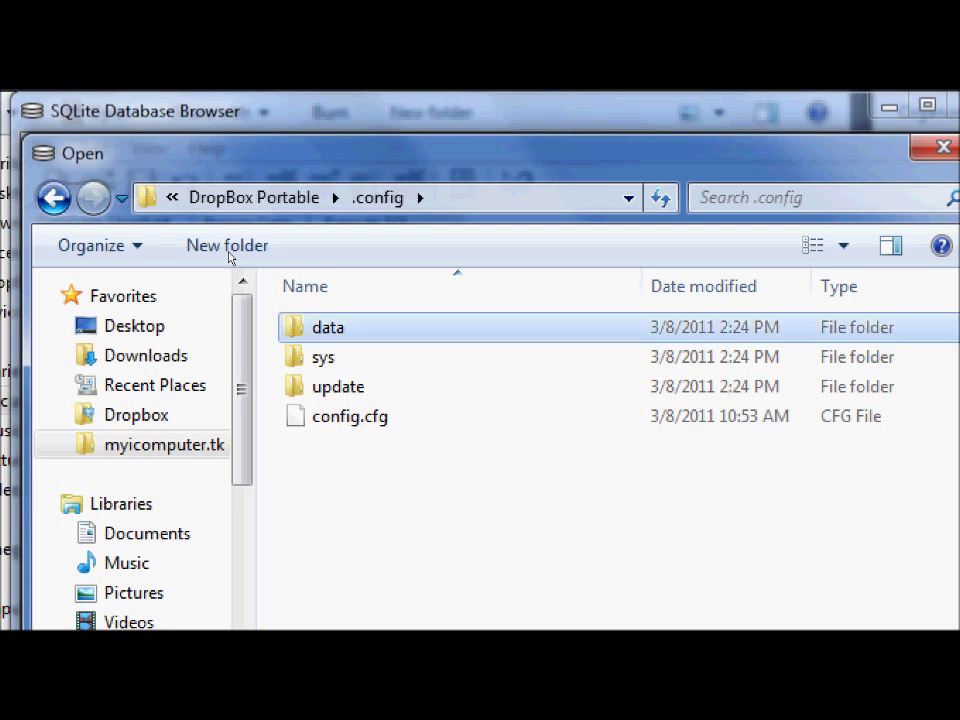
{"action": "key", "text": "Return"}
{"action": "key", "text": "Down"}
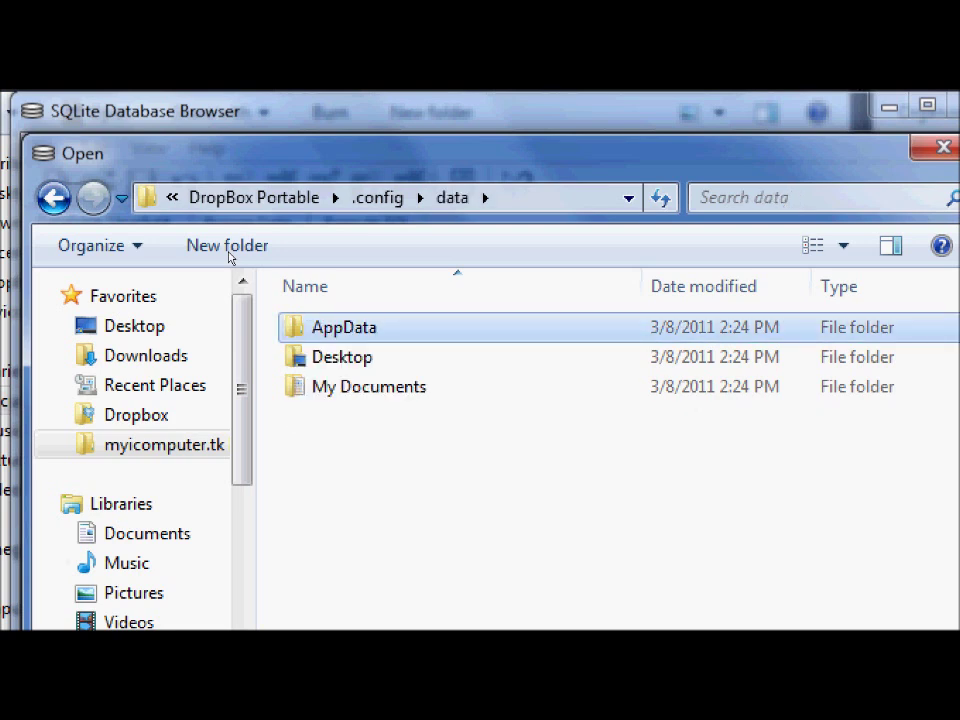
{"action": "key", "text": "Return"}
{"action": "key", "text": "Down"}
{"action": "key", "text": "Down"}
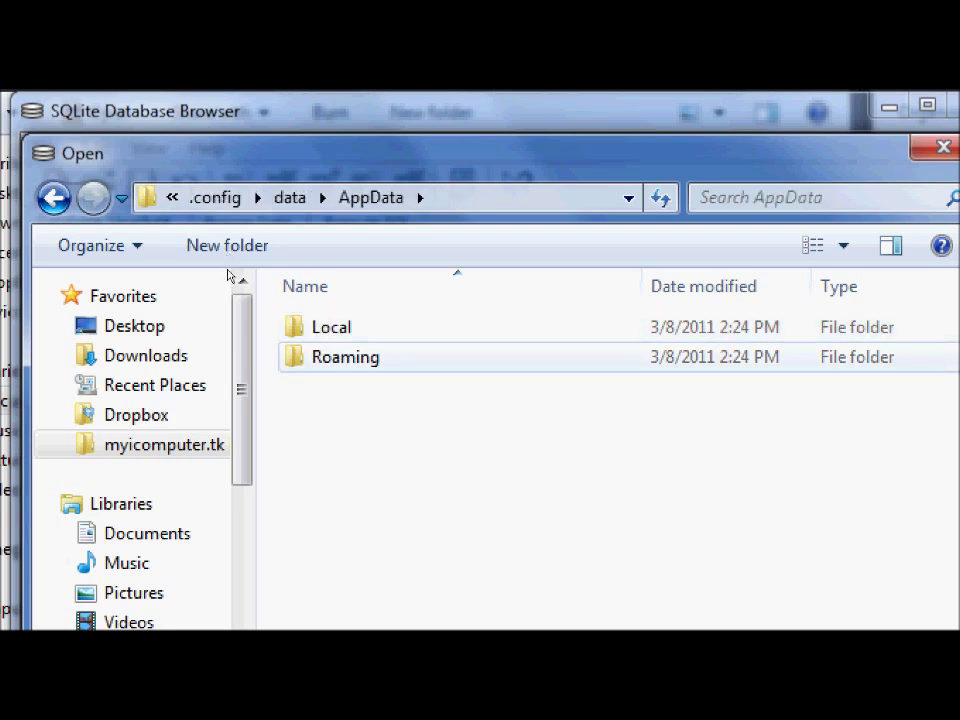
{"action": "key", "text": "Return"}
{"action": "key", "text": "Down"}
{"action": "key", "text": "Return"}
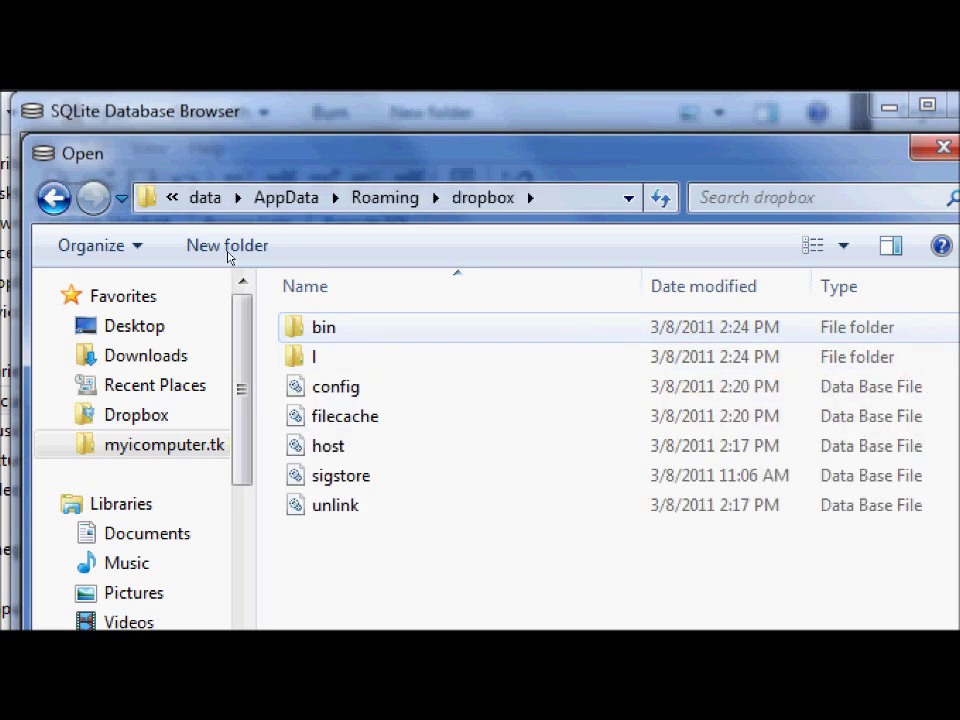
{"action": "key", "text": "Down"}
{"action": "key", "text": "Down"}
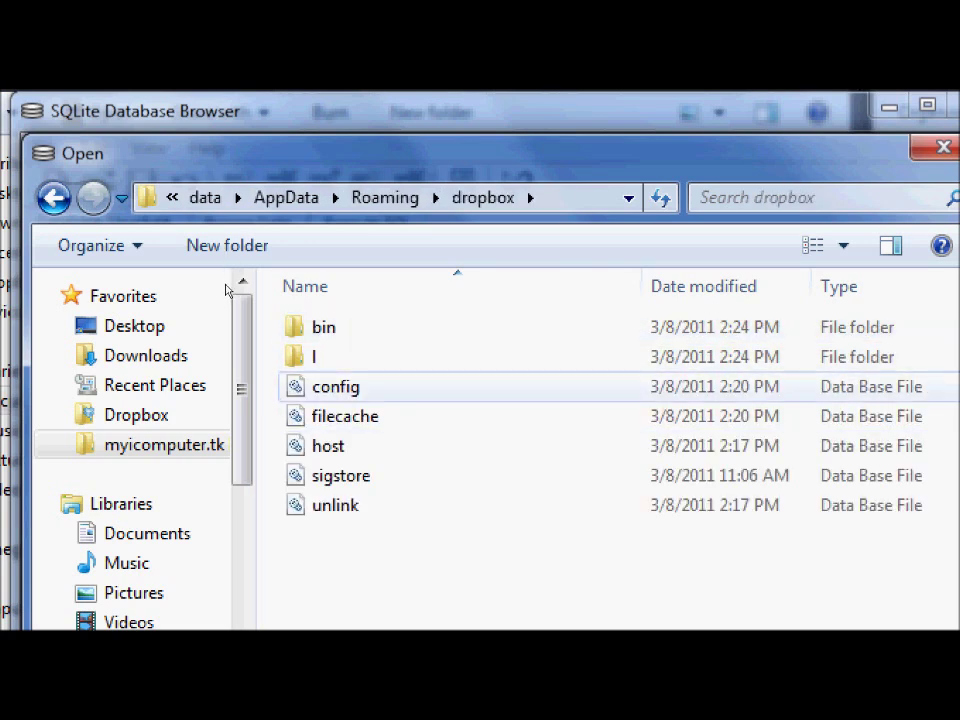
{"action": "key", "text": "Return"}
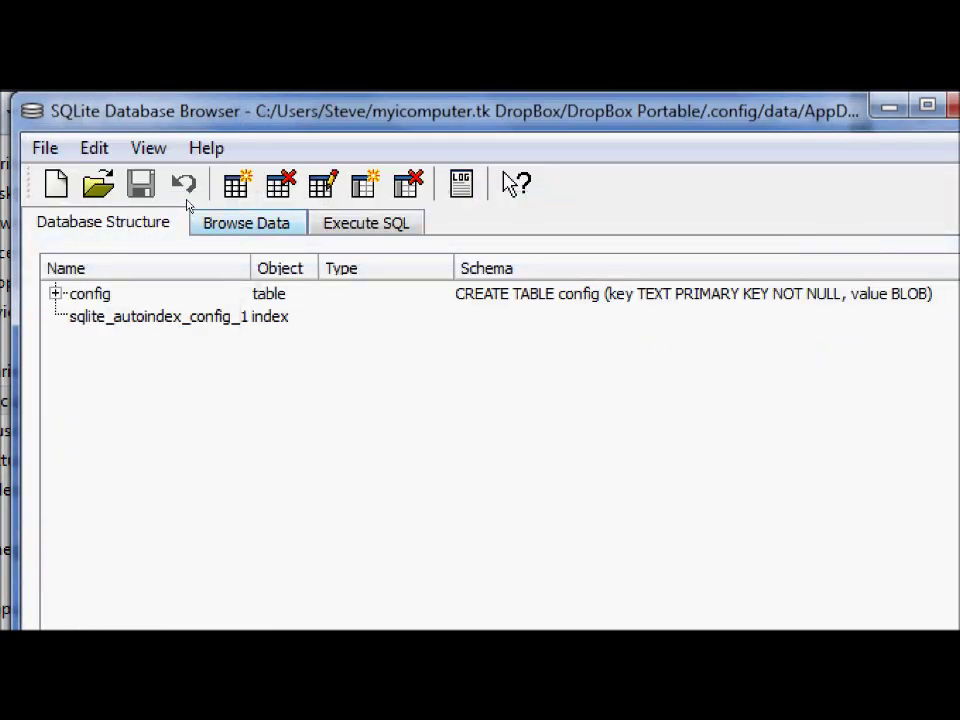
Replace the dropbox_path value in the config table with the copied Dropbox folder path, apply the change and close the database browser.
{"action": "left_click", "coordinate": [235, 223]}
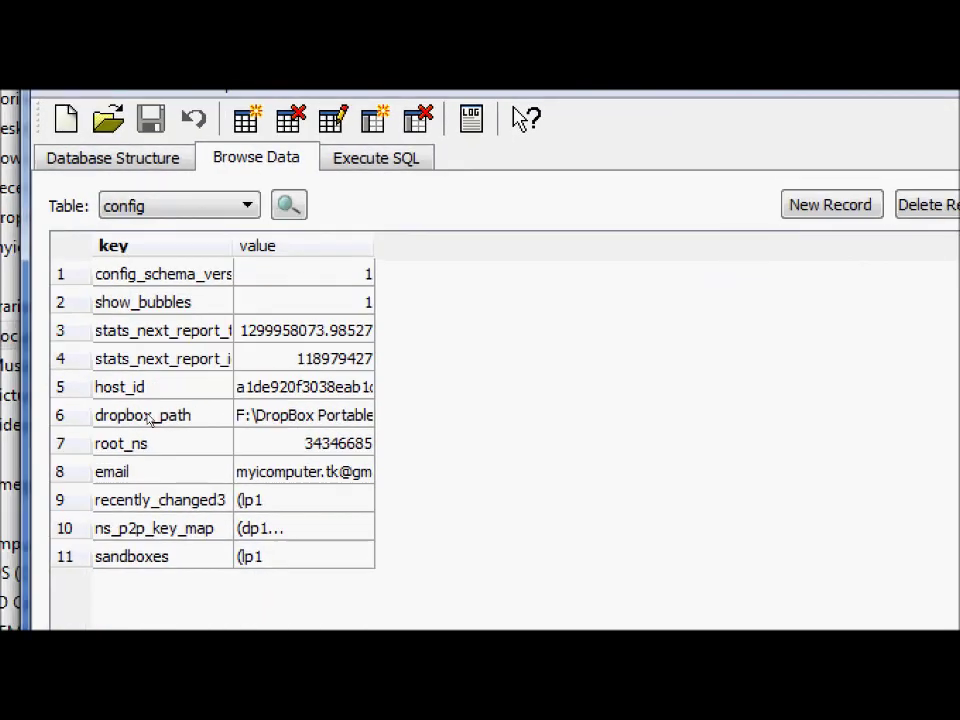
{"action": "left_click", "coordinate": [148, 420]}
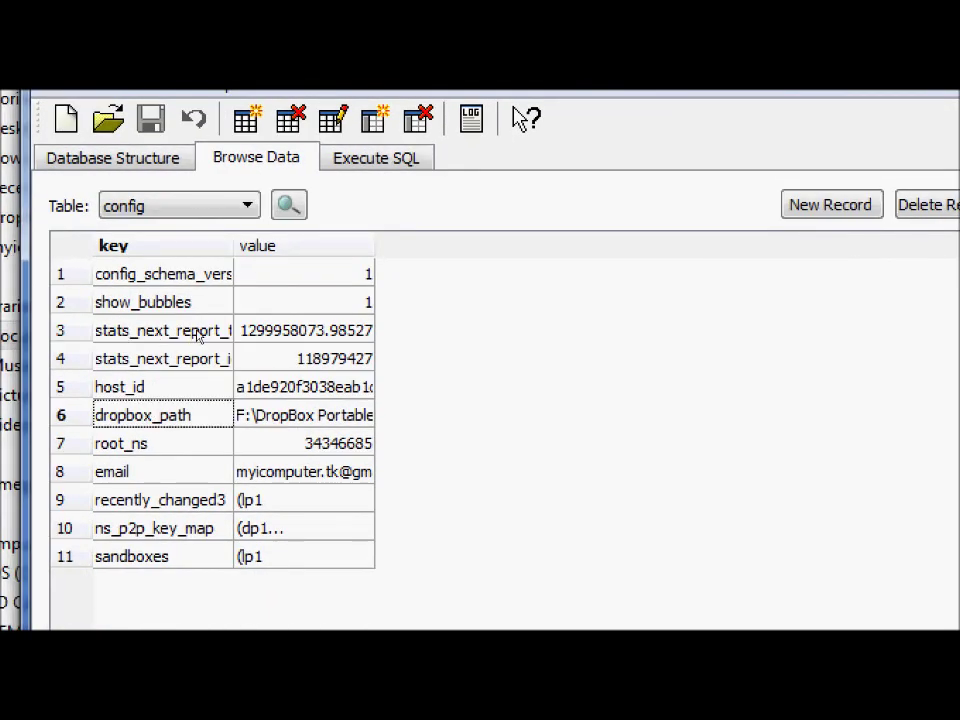
{"action": "key", "text": "Right"}
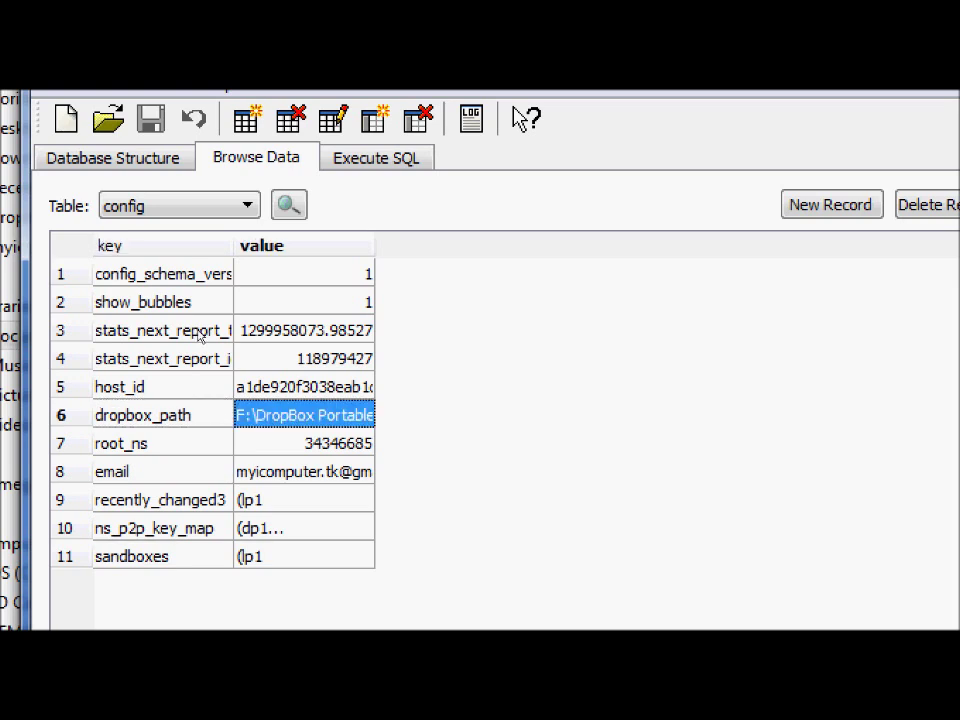
{"action": "key", "text": "F2"}
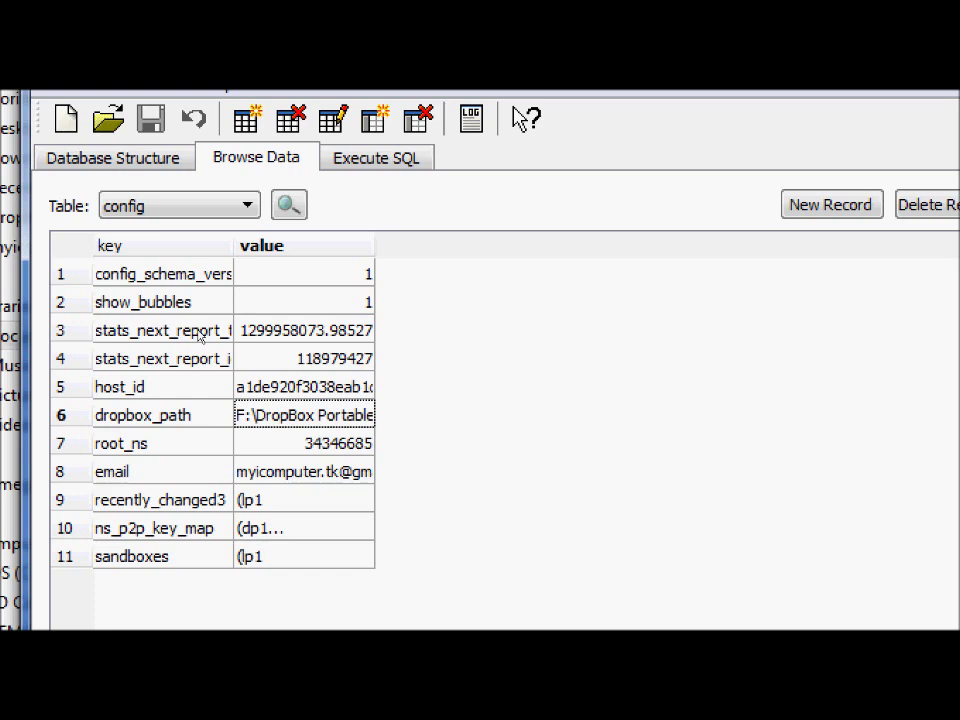
{"action": "key", "text": "Return"}
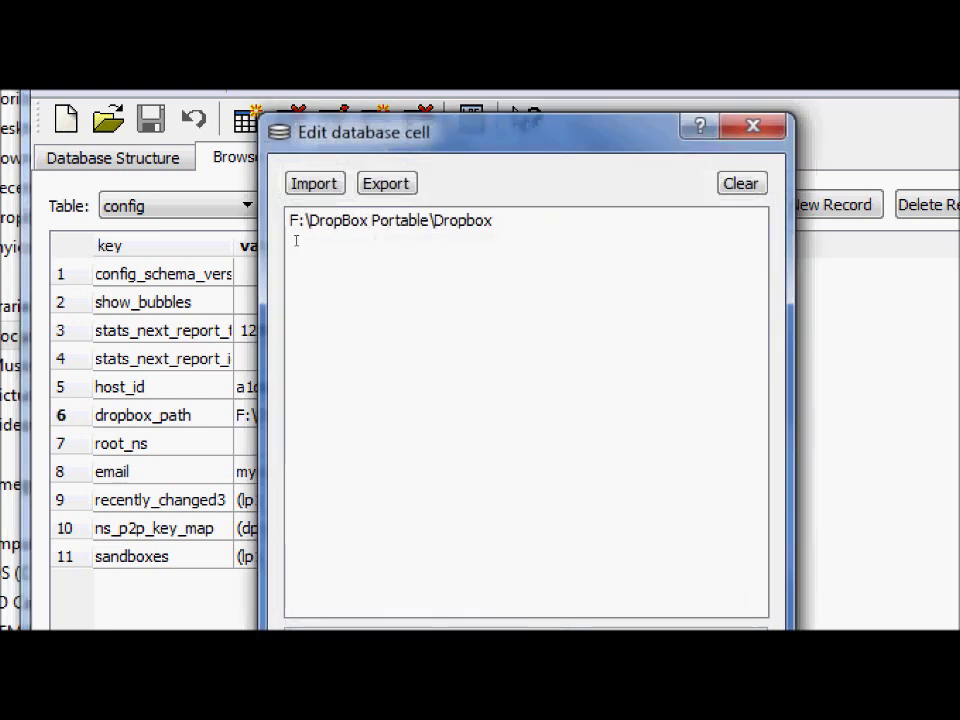
{"action": "key", "text": "shift+Left"}
{"action": "key", "text": "shift+Left"}
{"action": "key", "text": "shift+Left"}
{"action": "key", "text": "shift+Left"}
{"action": "key", "text": "shift+Left"}
{"action": "key", "text": "shift+Left"}
{"action": "key", "text": "shift+Left"}
{"action": "key", "text": "shift+Left"}
{"action": "key", "text": "shift+Left"}
{"action": "key", "text": "shift+Left"}
{"action": "key", "text": "shift+Left"}
{"action": "key", "text": "shift+Left"}
{"action": "key", "text": "shift+Left"}
{"action": "key", "text": "shift+Left"}
{"action": "key", "text": "shift+Left"}
{"action": "key", "text": "shift+Left"}
{"action": "key", "text": "shift+Left"}
{"action": "key", "text": "shift+Left"}
{"action": "key", "text": "shift+Left"}
{"action": "key", "text": "shift+Left"}
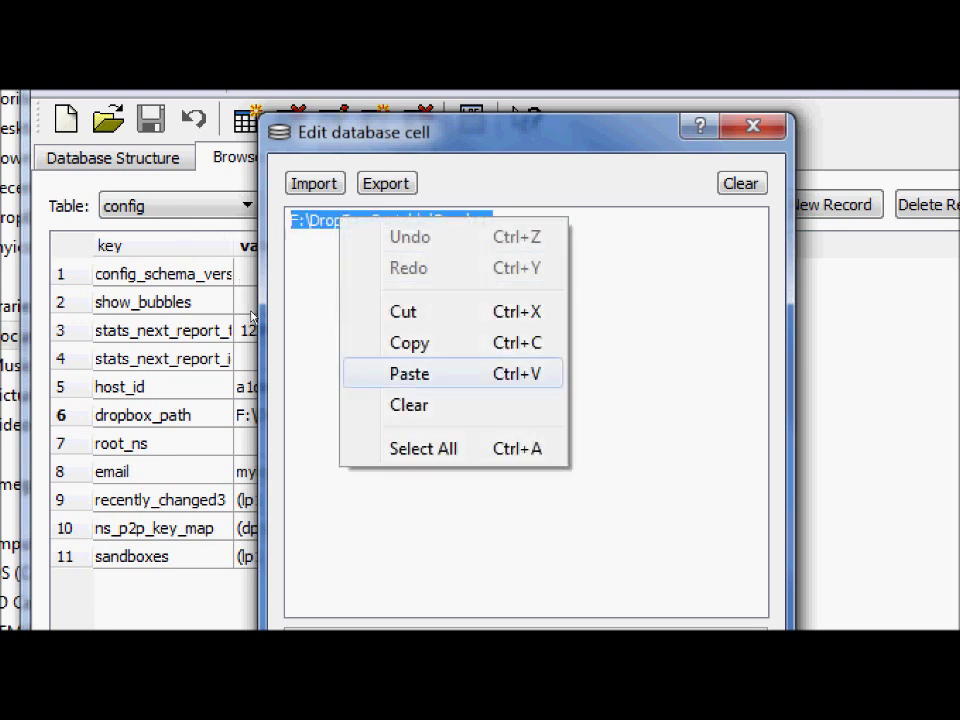
{"action": "left_click", "coordinate": [394, 372]}
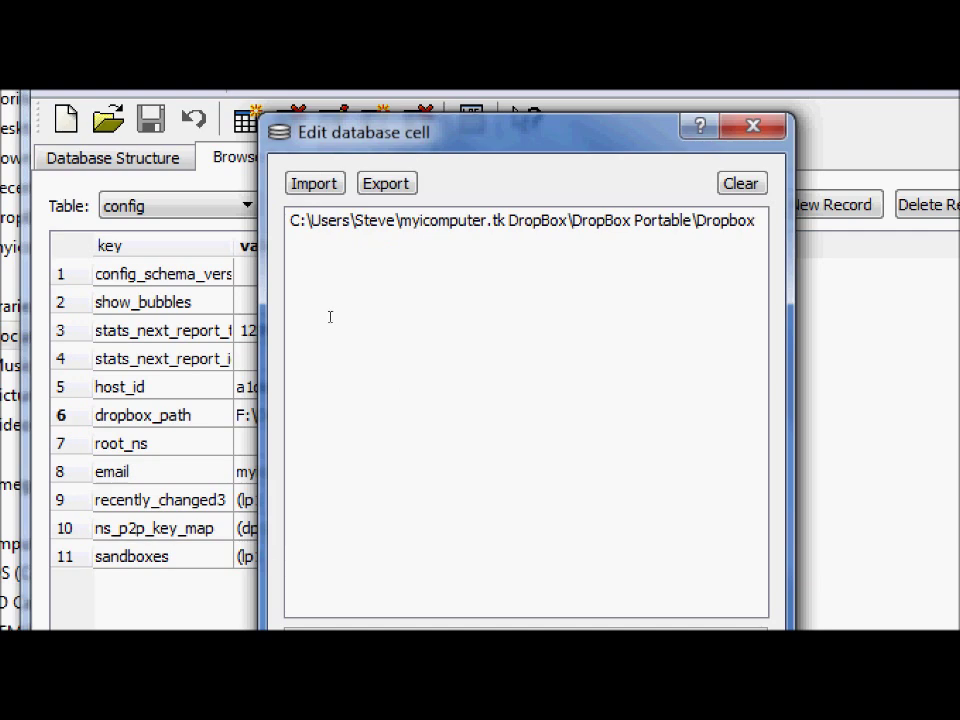
{"action": "key", "text": "Tab"}
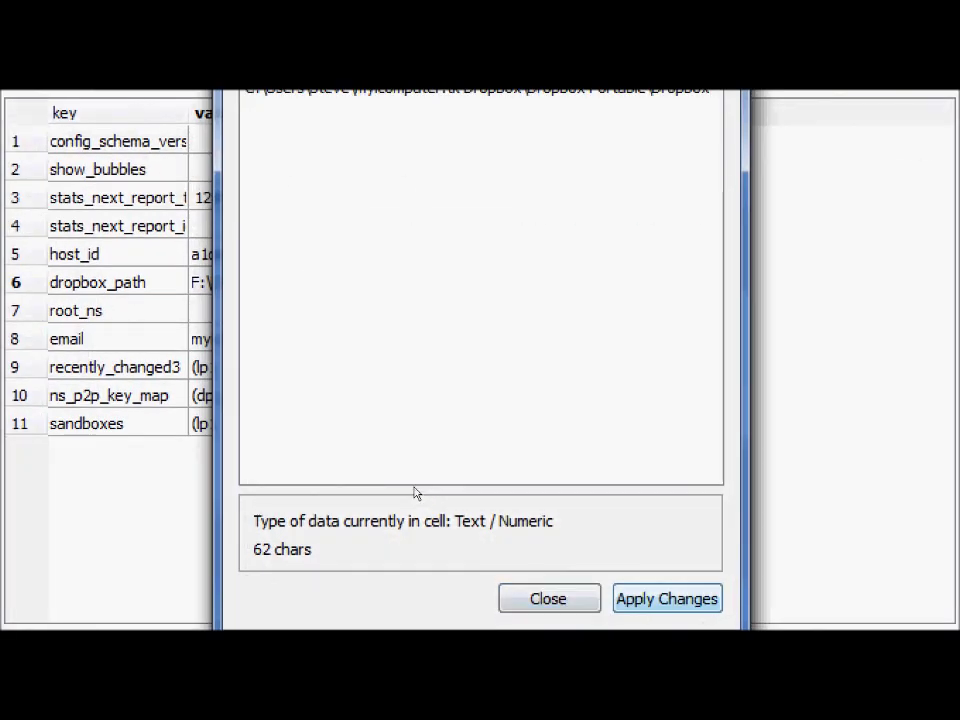
{"action": "key", "text": "Return"}
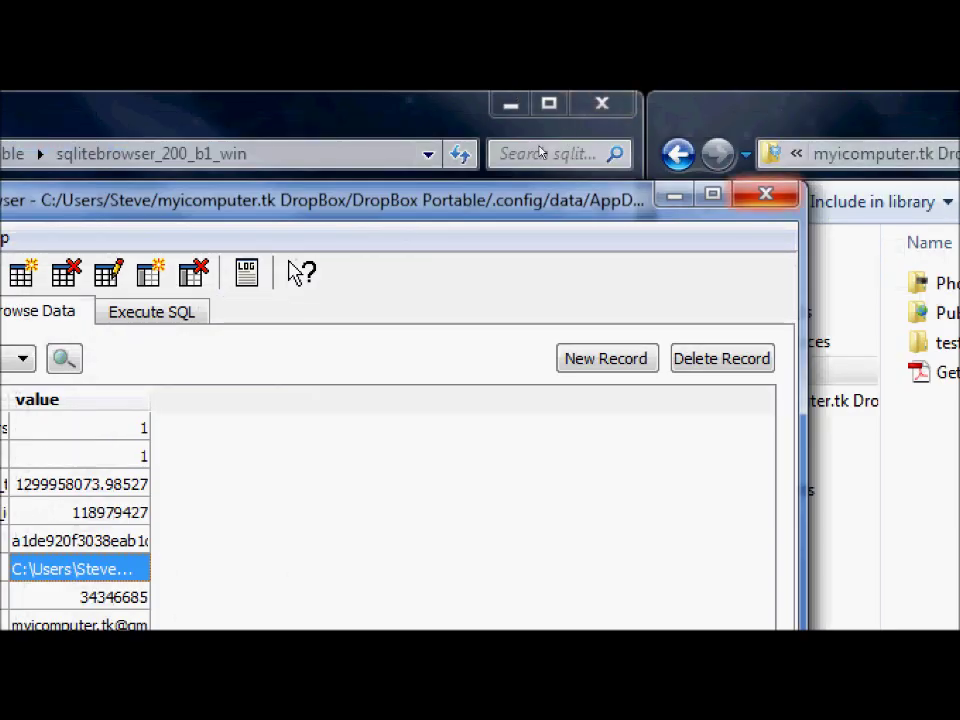
{"action": "key", "text": "alt+F4"}
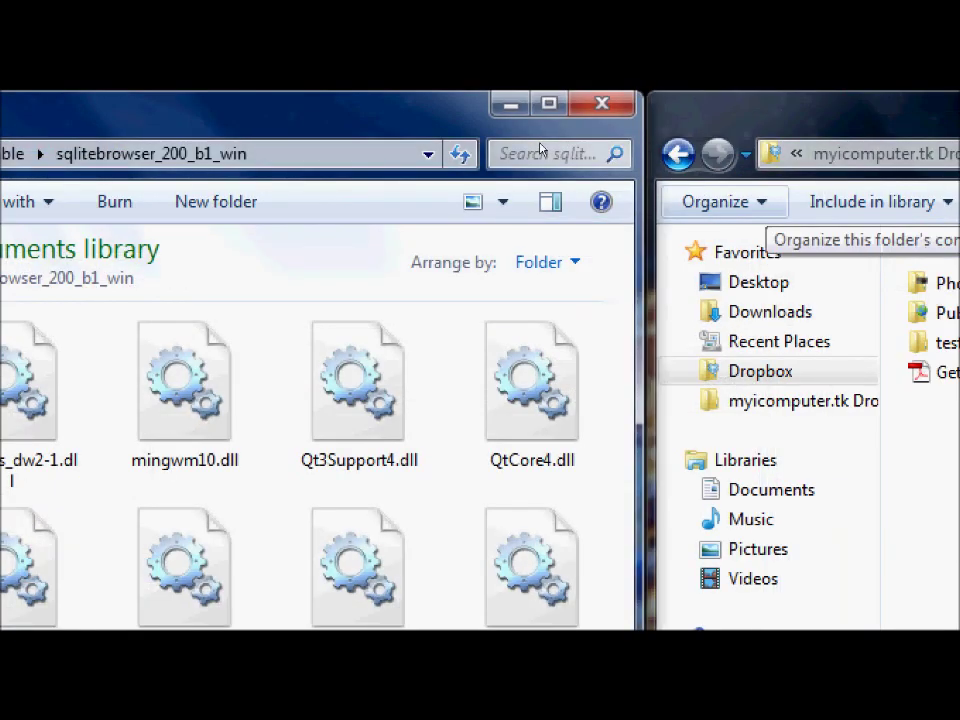
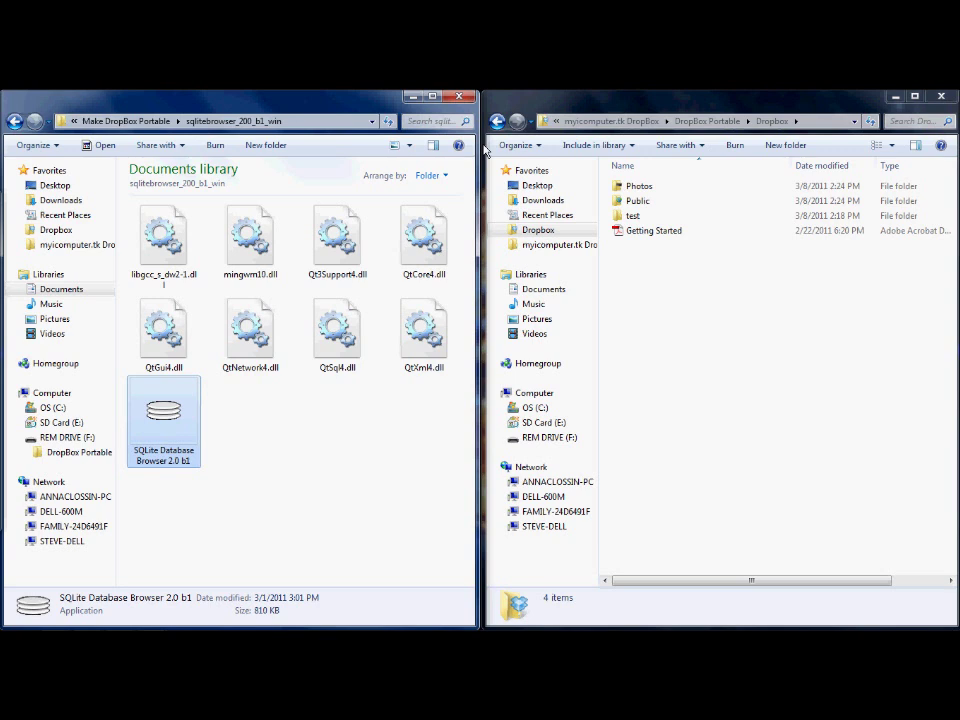
Delete the "DropBox Portable - Shortcut" and "Dropbox - Shortcut" files from the copied DropBox Portable folder.
{"action": "left_click", "coordinate": [497, 121]}
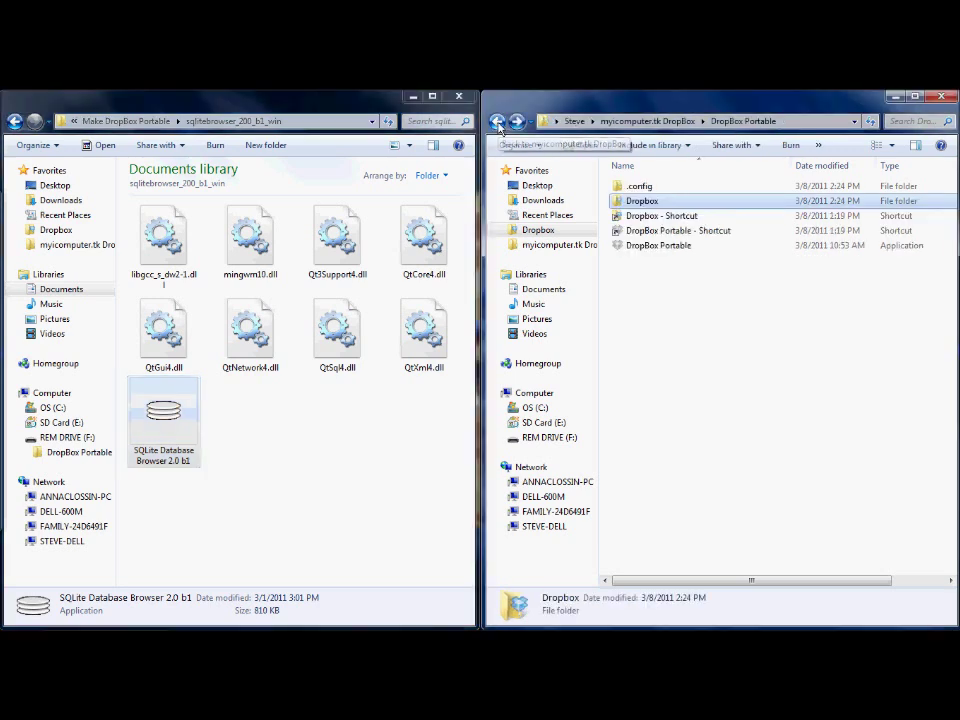
{"action": "right_click", "coordinate": [638, 236]}
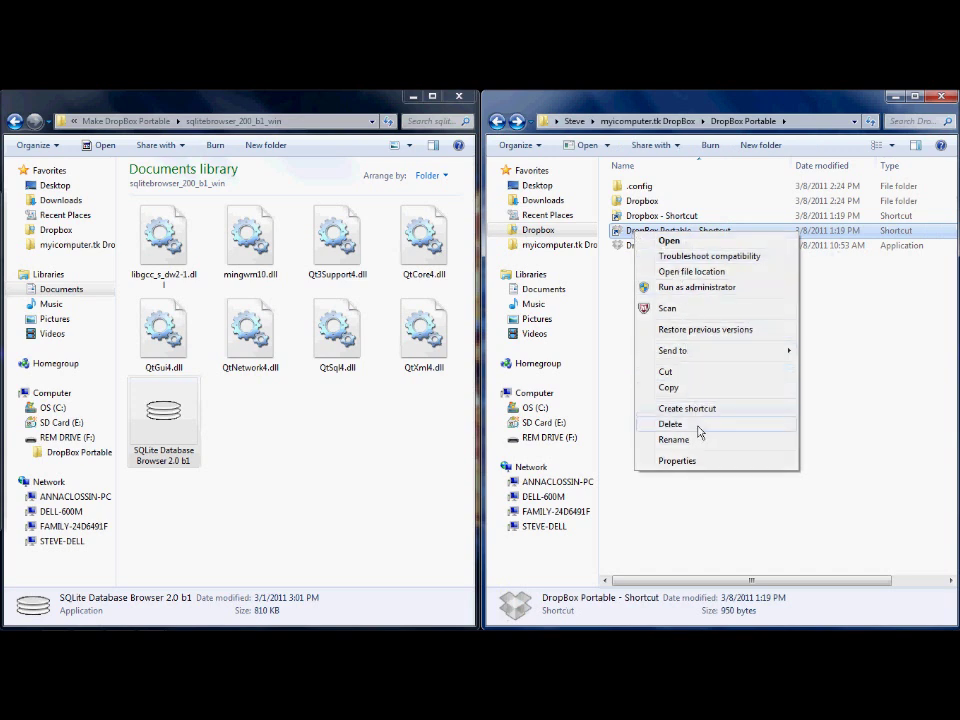
{"action": "left_click", "coordinate": [699, 428]}
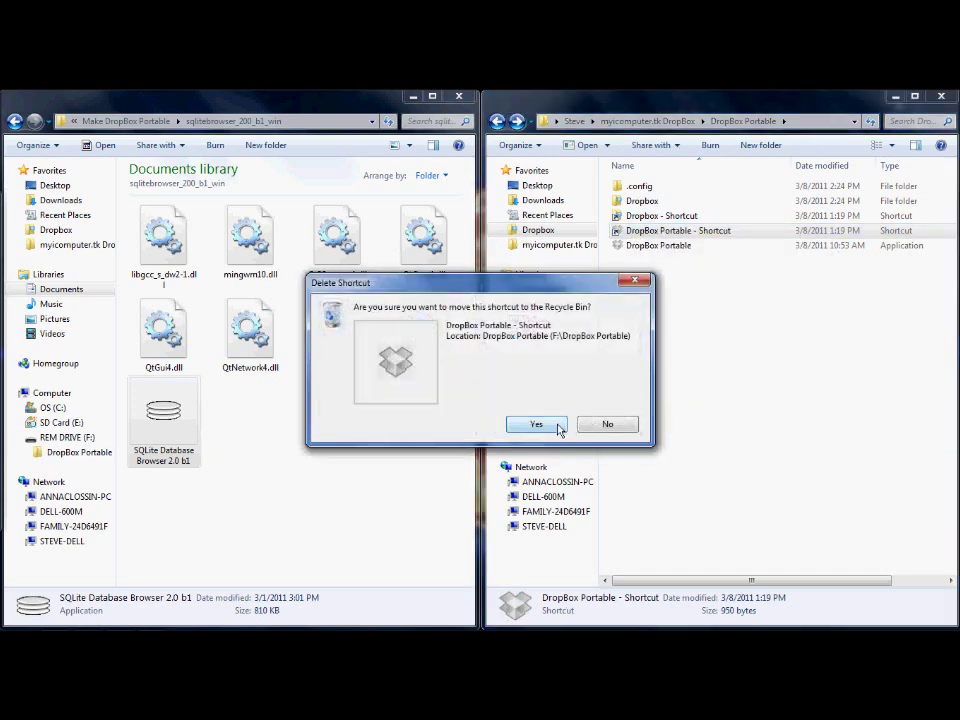
{"action": "left_click", "coordinate": [536, 422]}
{"action": "left_click", "coordinate": [641, 217]}
{"action": "right_click", "coordinate": [641, 218]}
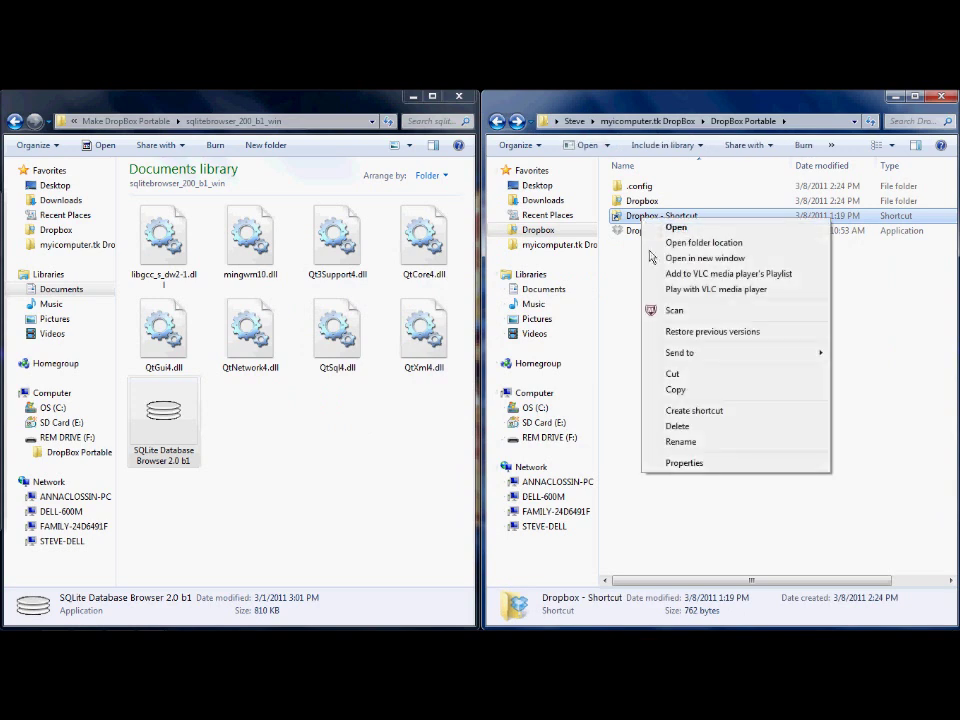
{"action": "left_click", "coordinate": [680, 428]}
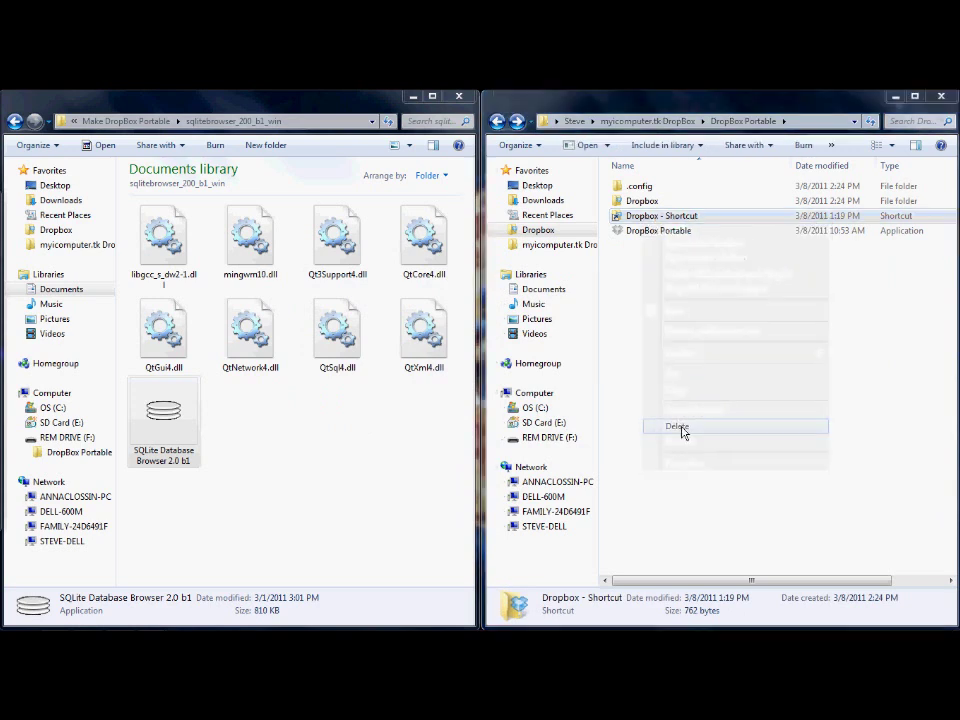
{"action": "left_click", "coordinate": [550, 424]}
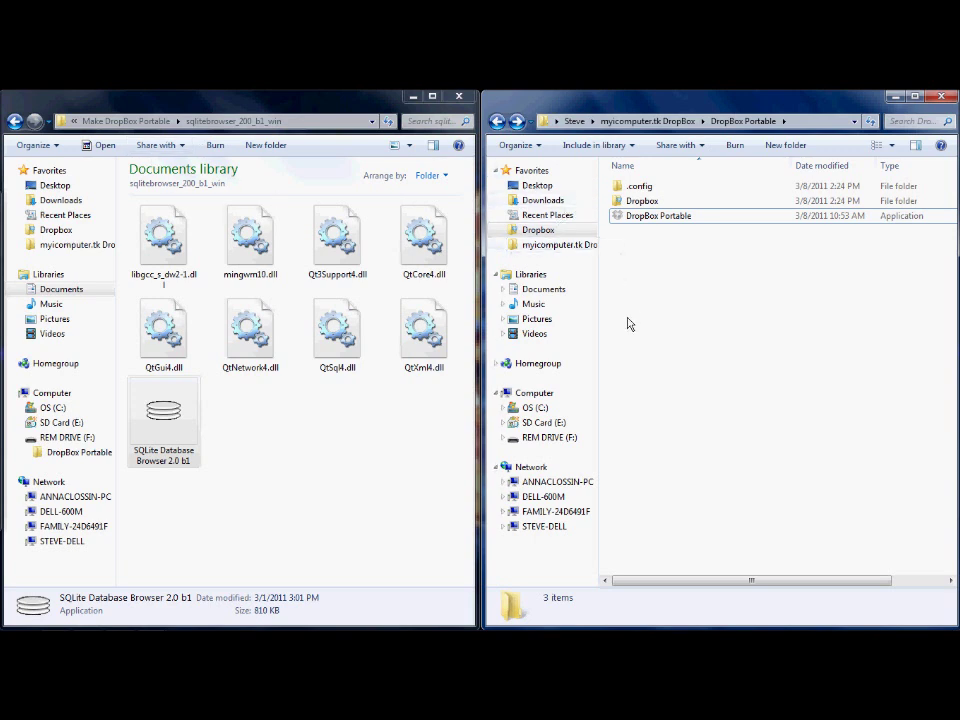
Run the DropBox Portable application from the copied folder, check the Dropbox folder it opens and close that window.
{"action": "left_click", "coordinate": [653, 218]}
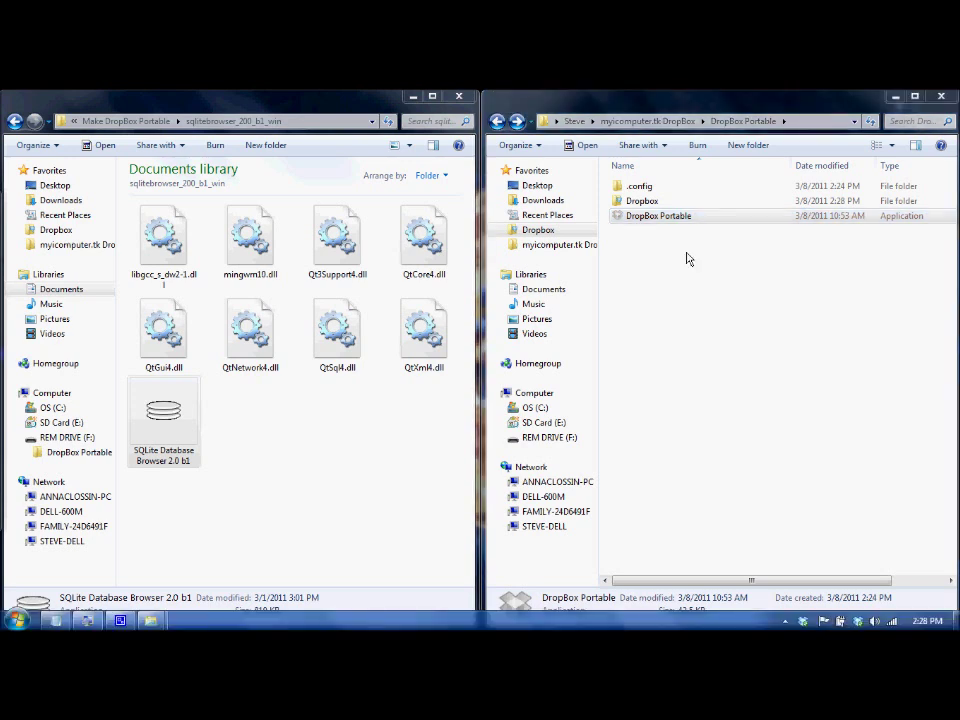
{"action": "left_click", "coordinate": [680, 306]}
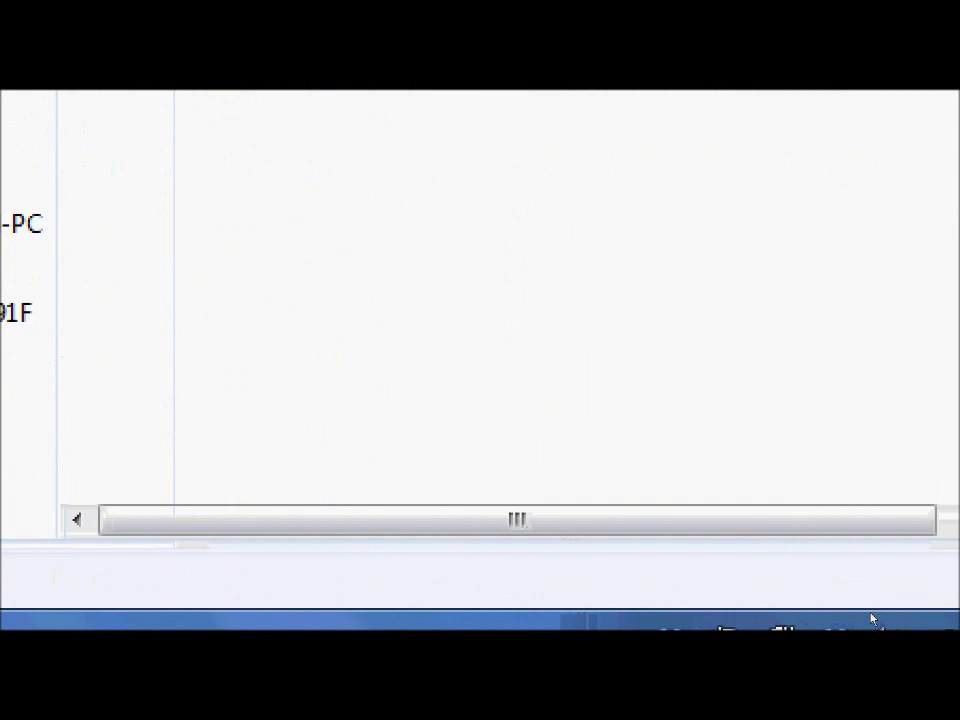
{"action": "mouse_move", "coordinate": [810, 618]}
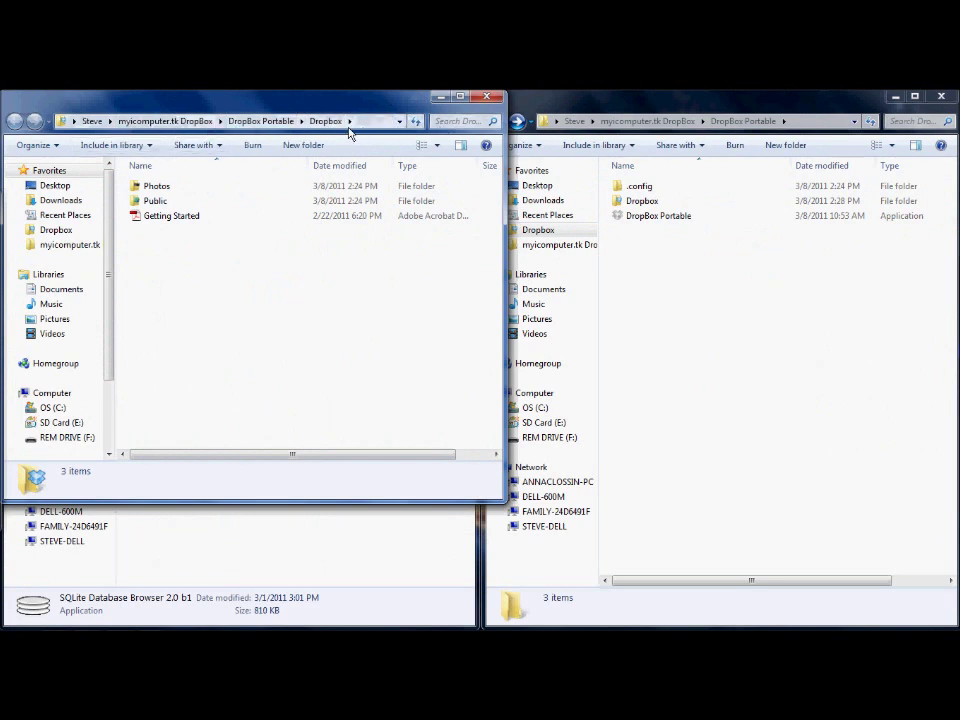
{"action": "left_click", "coordinate": [486, 97]}
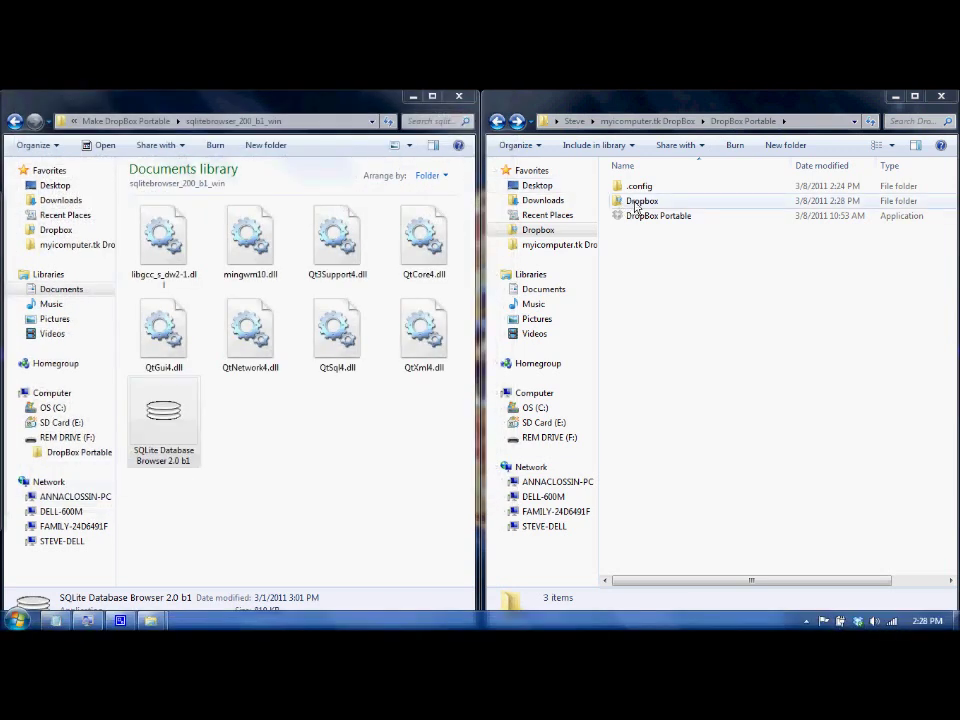
Create a new folder named "test" inside the copied Dropbox folder.
{"action": "double_click", "coordinate": [634, 203]}
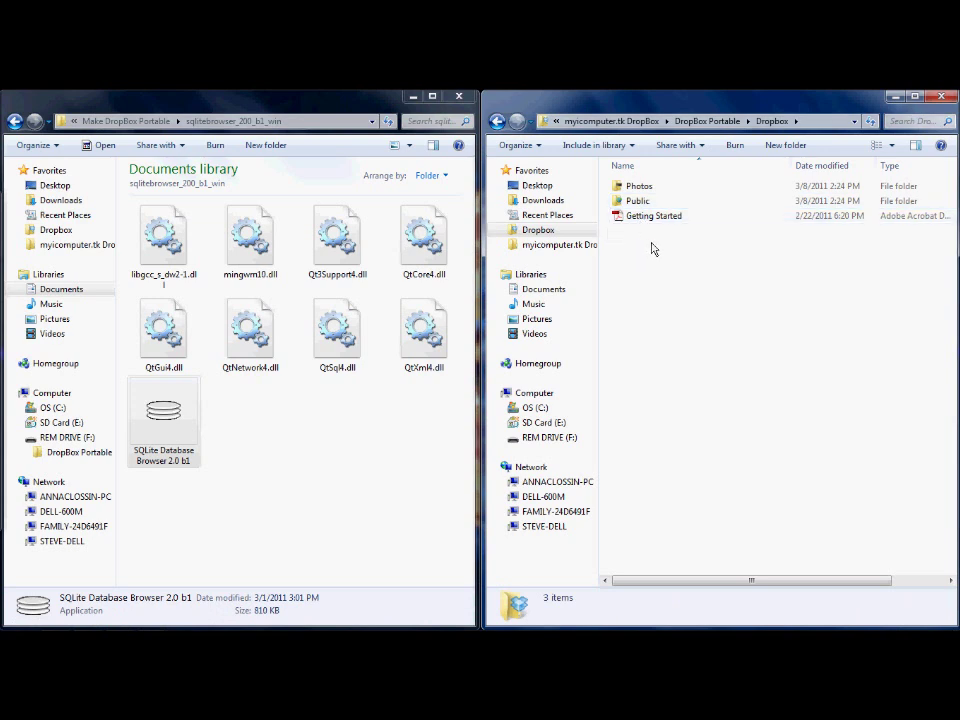
{"action": "right_click", "coordinate": [652, 248]}
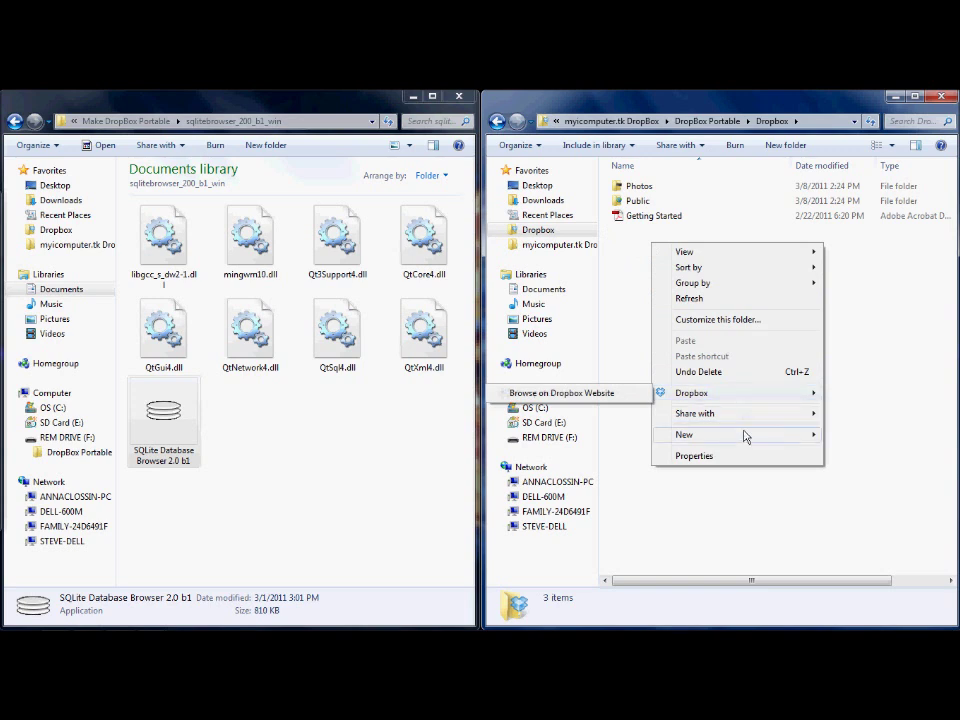
{"action": "mouse_move", "coordinate": [744, 436]}
{"action": "left_click", "coordinate": [632, 435]}
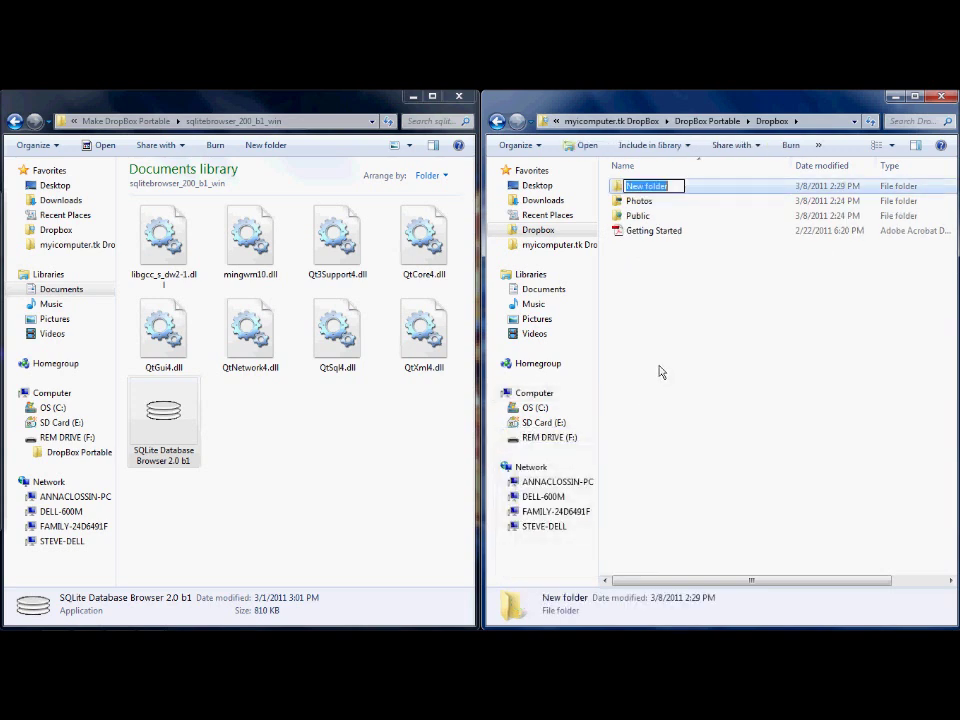
{"action": "type", "text": "tes"}
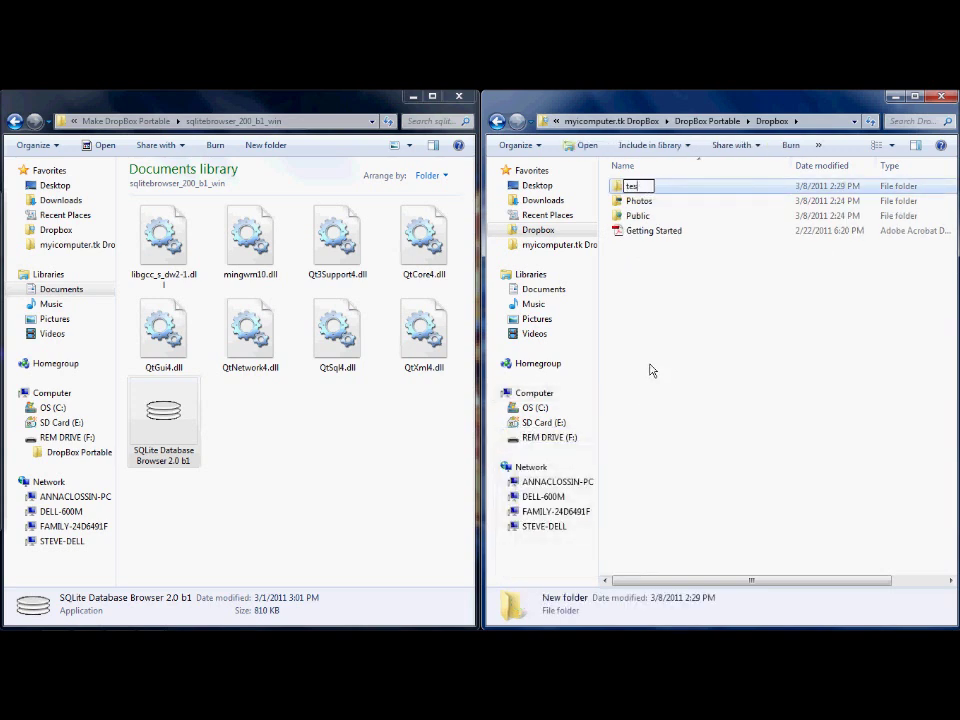
{"action": "type", "text": "t"}
{"action": "key", "text": "Return"}
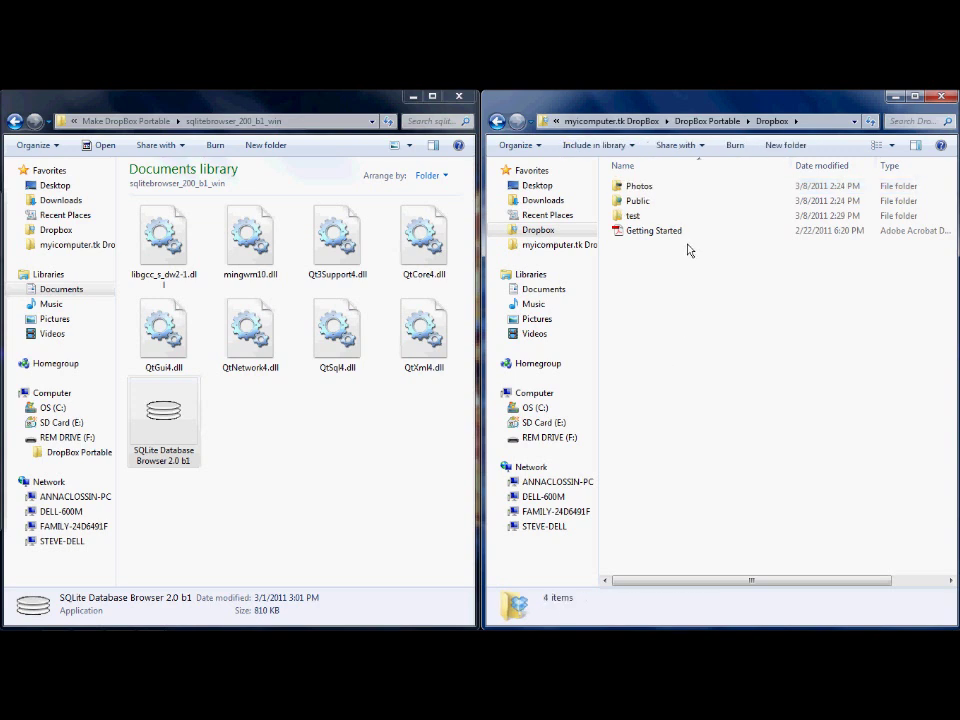
Launch the Dropbox website from the portable Dropbox instance among the hidden notification icons.
{"action": "mouse_move", "coordinate": [835, 625]}
{"action": "mouse_move", "coordinate": [828, 628]}
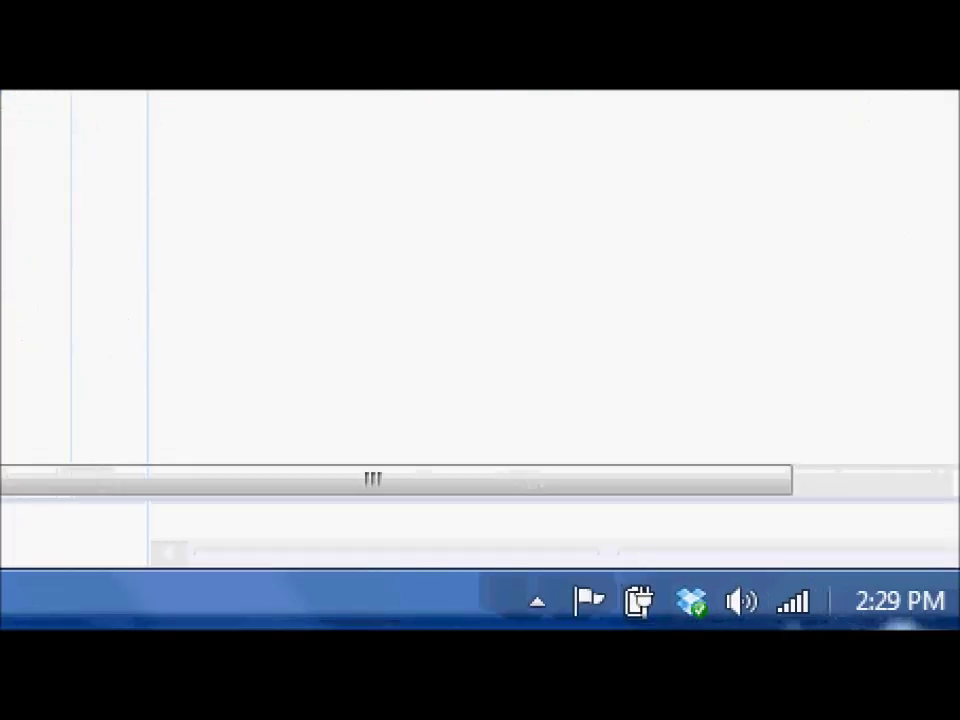
{"action": "key", "text": "super+b"}
{"action": "key", "text": "Return"}
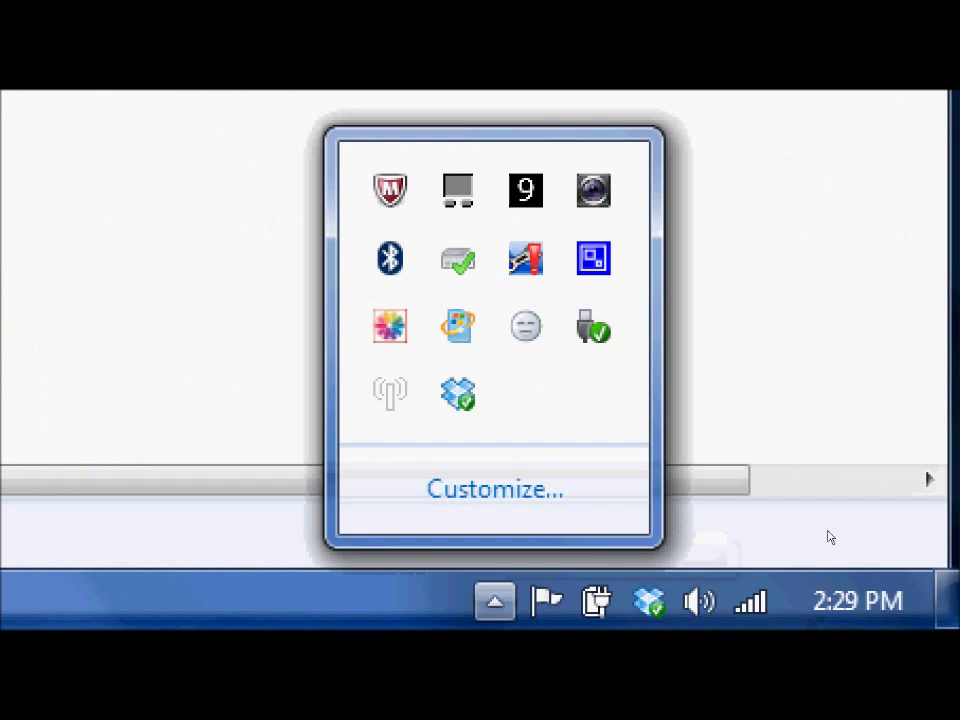
{"action": "key", "text": "Right"}
{"action": "key", "text": "Right"}
{"action": "key", "text": "Right"}
{"action": "key", "text": "Right"}
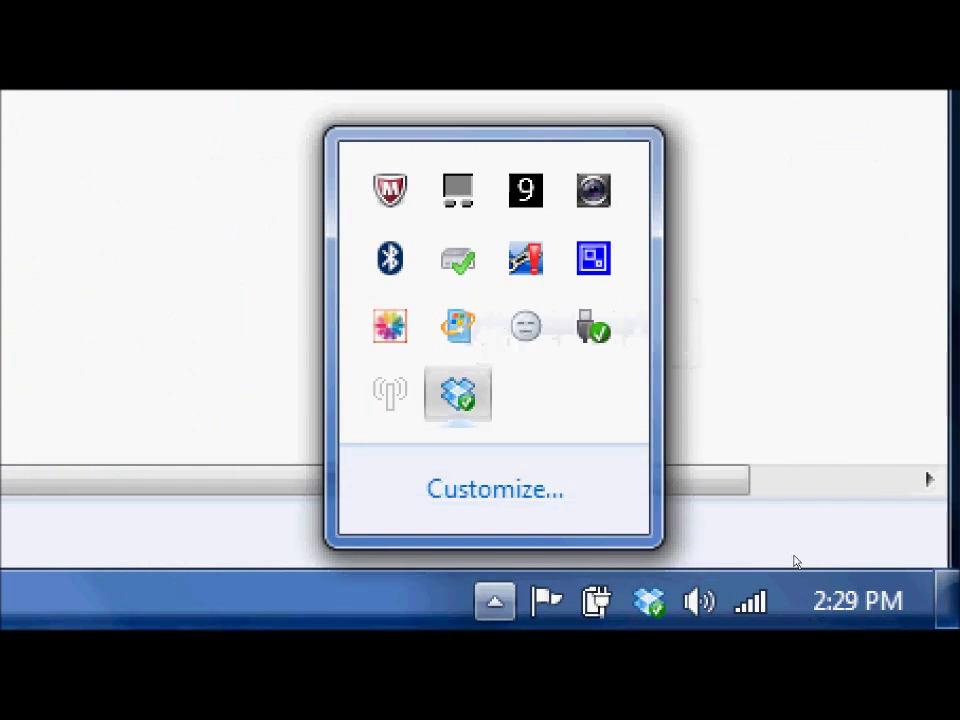
{"action": "key", "text": "shift+F10"}
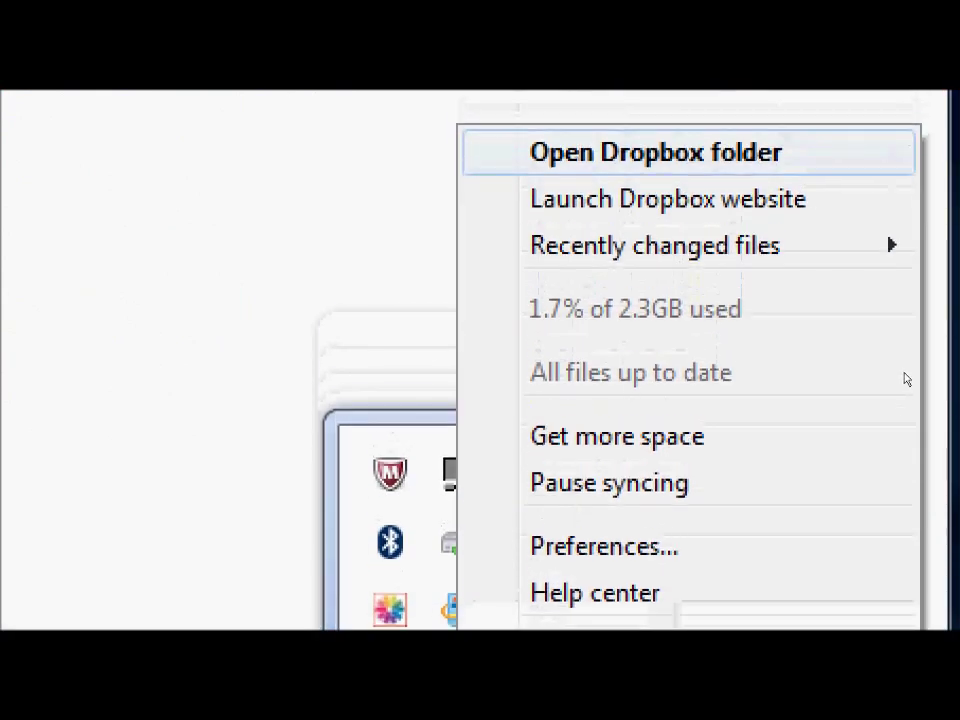
{"action": "key", "text": "Down"}
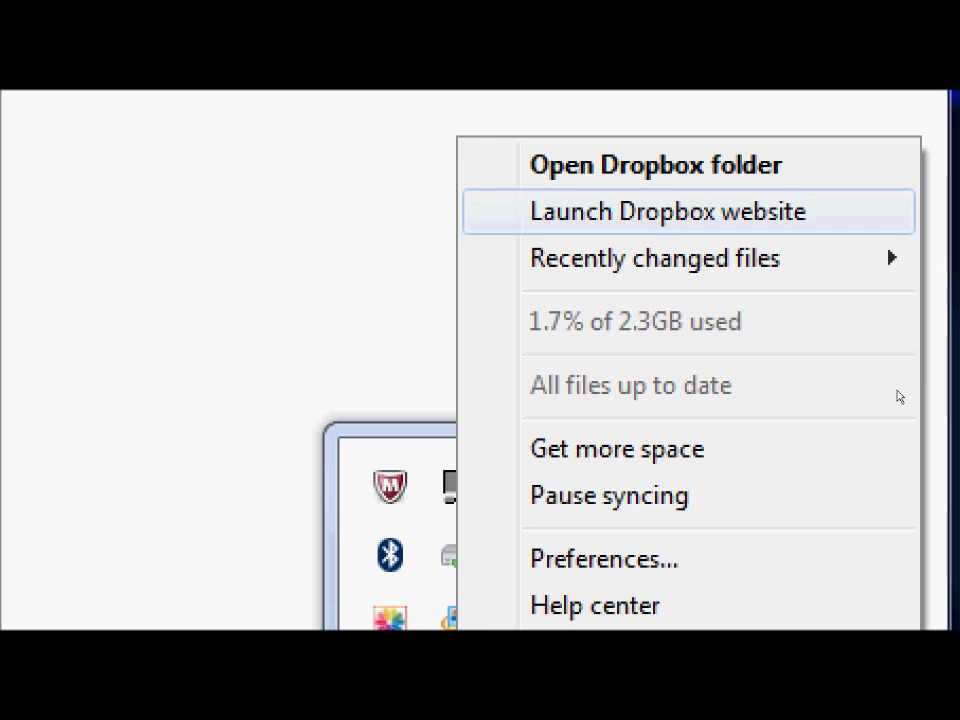
{"action": "key", "text": "Return"}
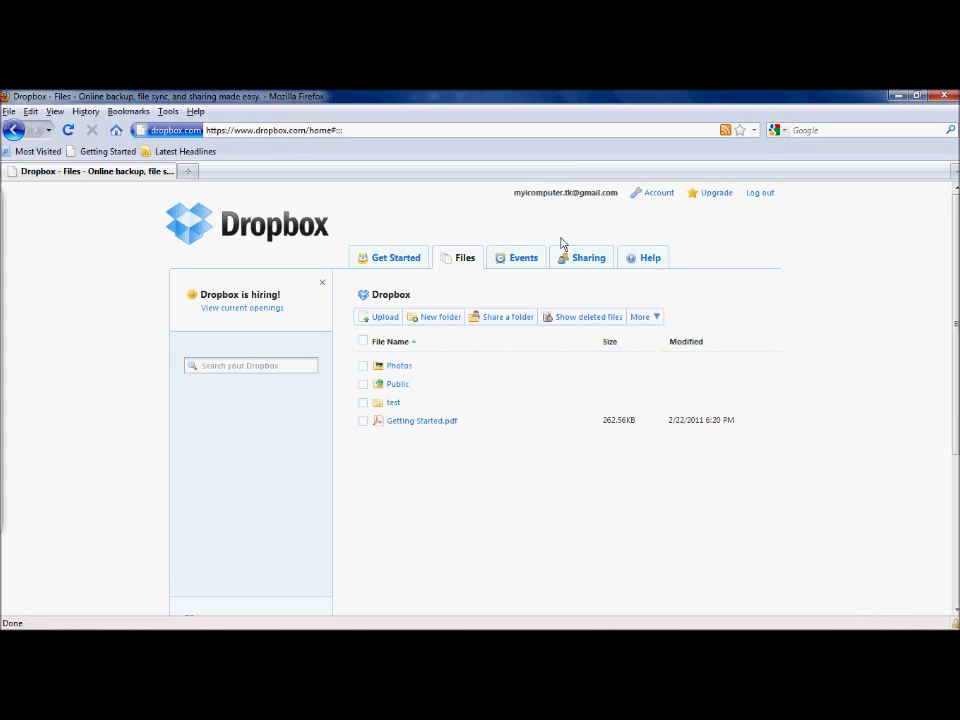
Delete the "test" folder from the Dropbox files on the website.
{"action": "left_click", "coordinate": [364, 404]}
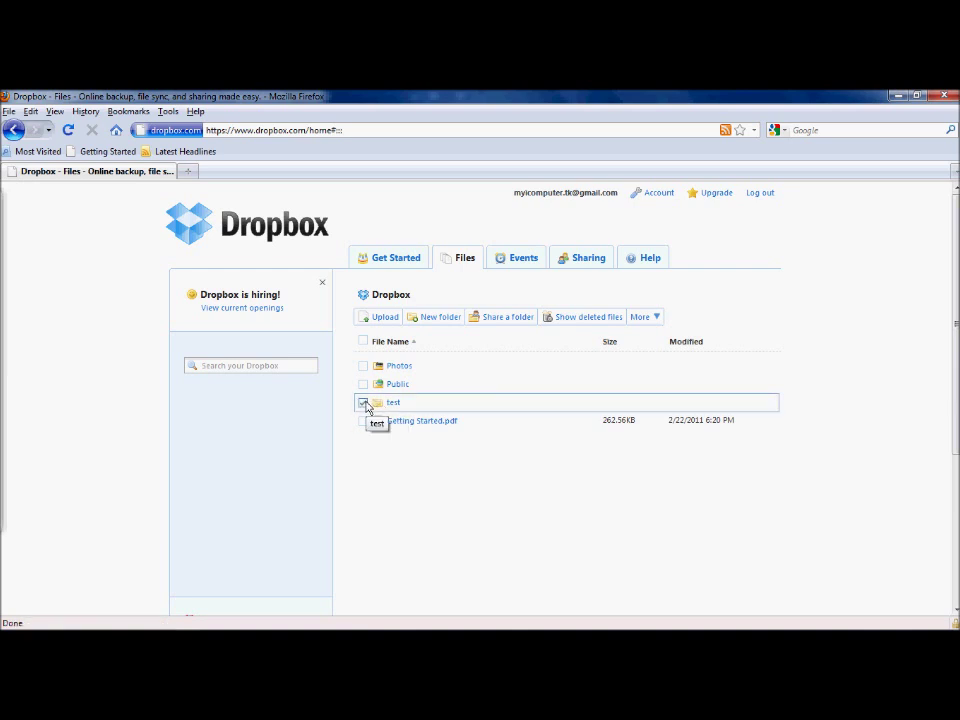
{"action": "left_click", "coordinate": [652, 318]}
{"action": "left_click", "coordinate": [625, 435]}
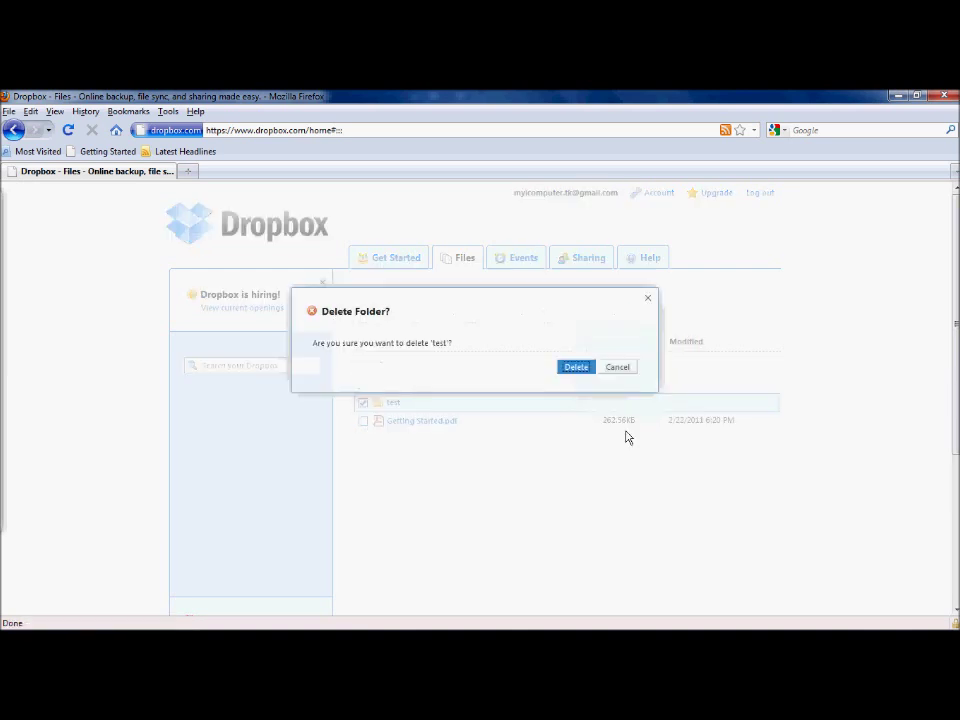
{"action": "left_click", "coordinate": [588, 370]}
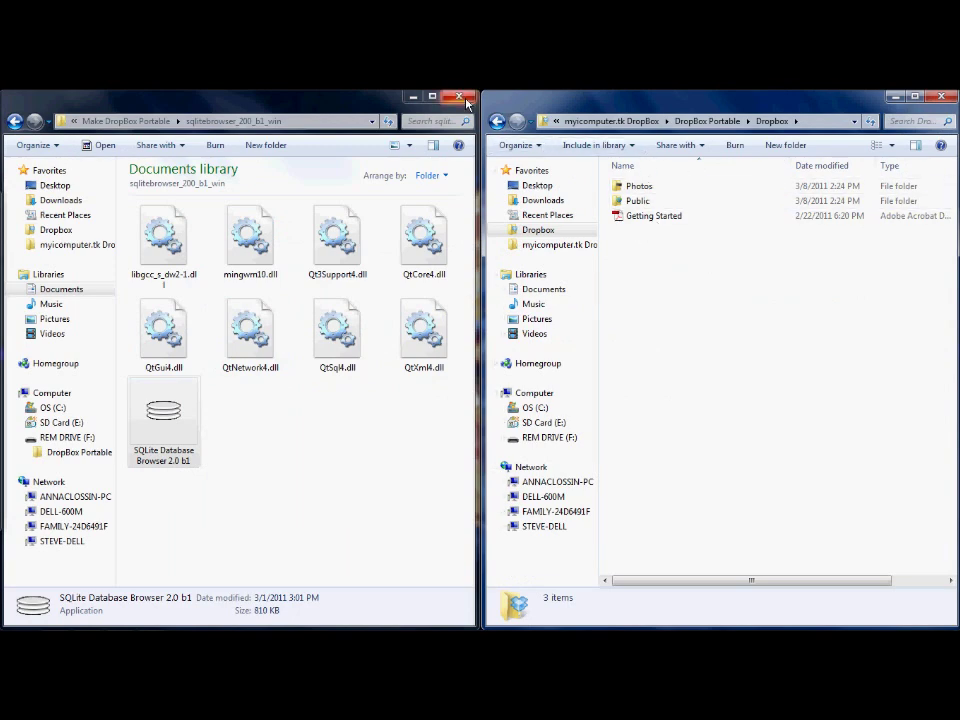
Minimize the sqlitebrowser_200_b1_win window and create shortcuts to the Dropbox folder and the DropBox Portable application in the copied DropBox Portable folder.
{"action": "left_click", "coordinate": [413, 97]}
{"action": "left_click", "coordinate": [501, 123]}
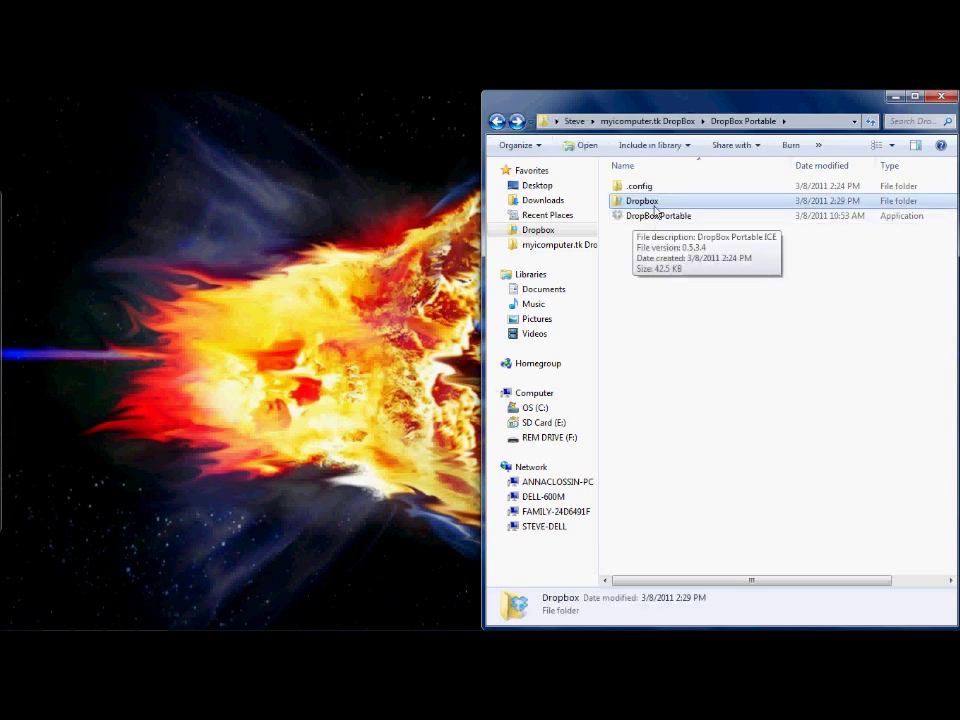
{"action": "right_click", "coordinate": [655, 207]}
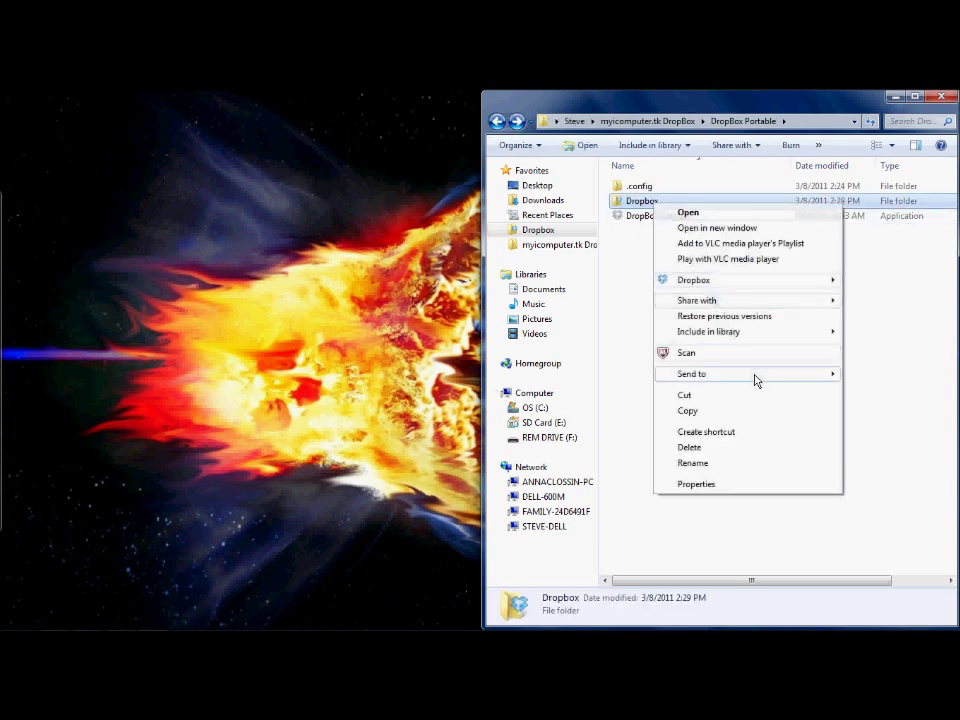
{"action": "left_click", "coordinate": [751, 432]}
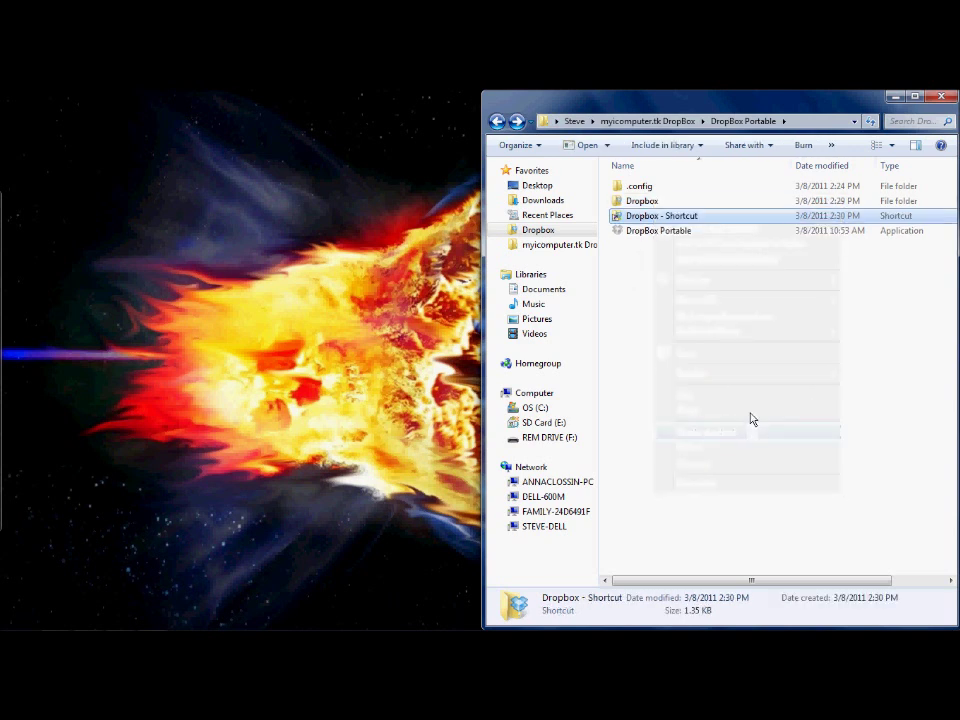
{"action": "left_click", "coordinate": [659, 230]}
{"action": "right_click", "coordinate": [659, 230]}
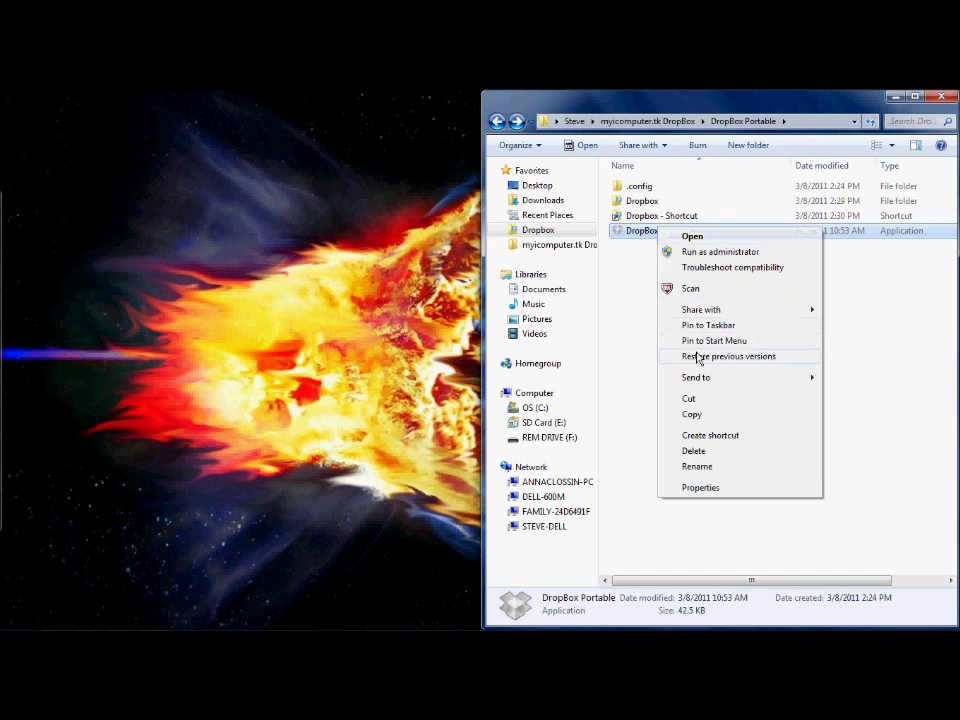
{"action": "left_click", "coordinate": [738, 443]}
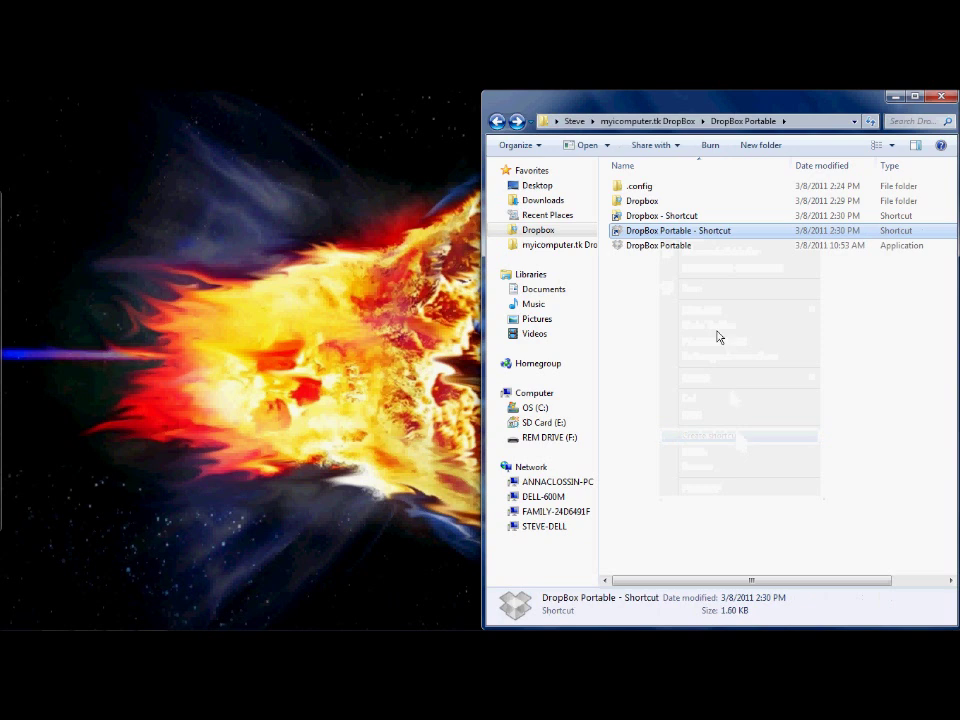
Move the "Dropbox - Shortcut" and "DropBox Portable - Shortcut" files to the desktop and check the hidden notification icons.
{"action": "left_click", "coordinate": [670, 222]}
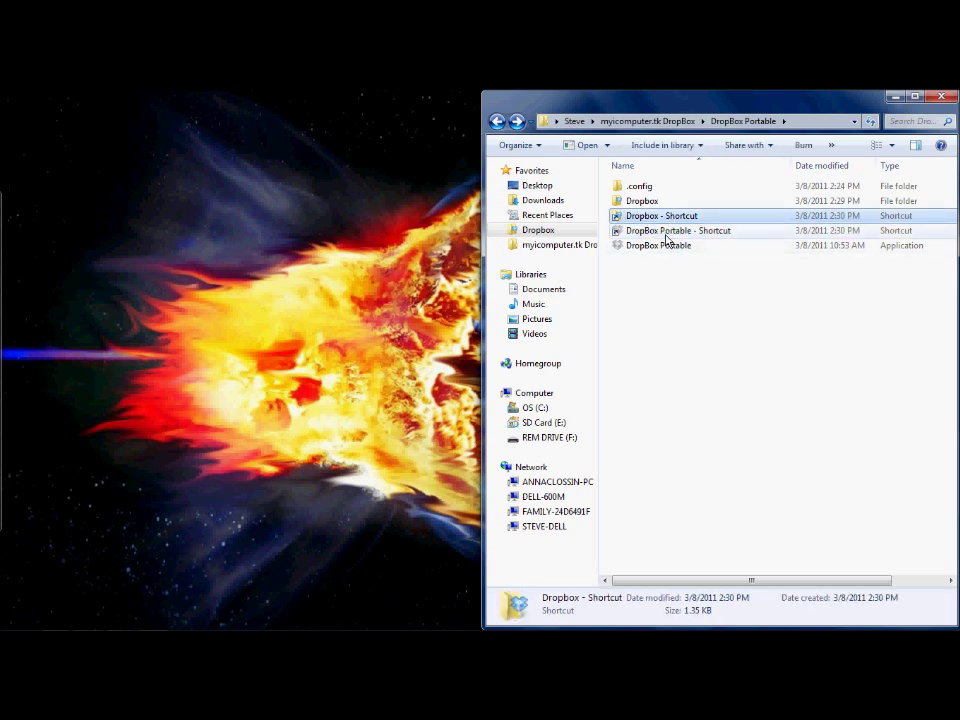
{"action": "mouse_move", "coordinate": [667, 238]}
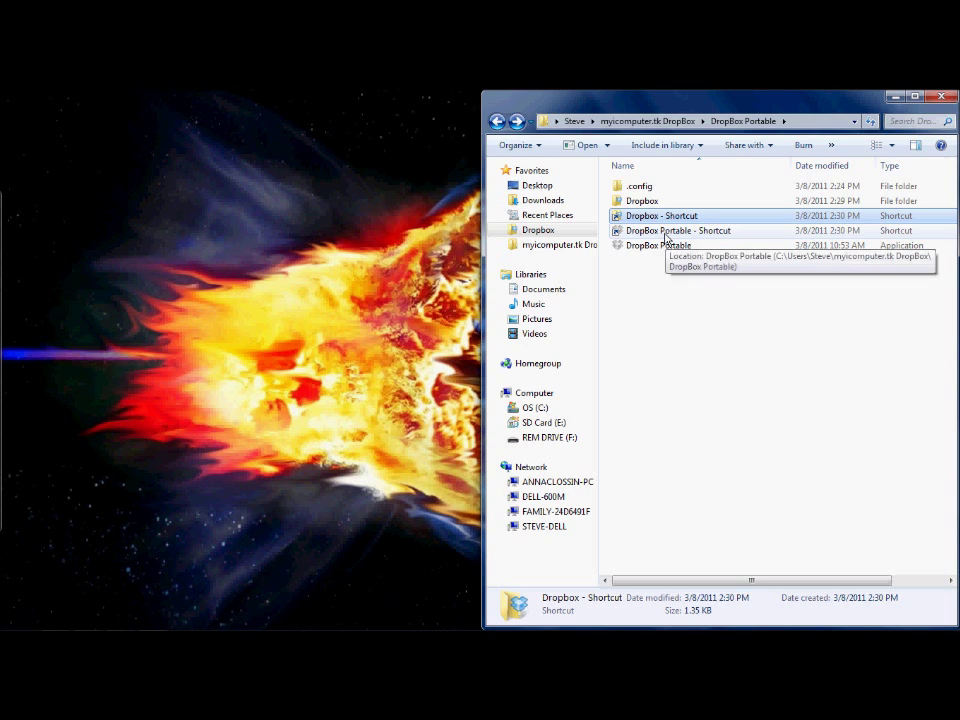
{"action": "left_click_drag", "start_coordinate": [641, 218], "coordinate": [289, 230]}
{"action": "left_click_drag", "start_coordinate": [641, 220], "coordinate": [292, 300]}
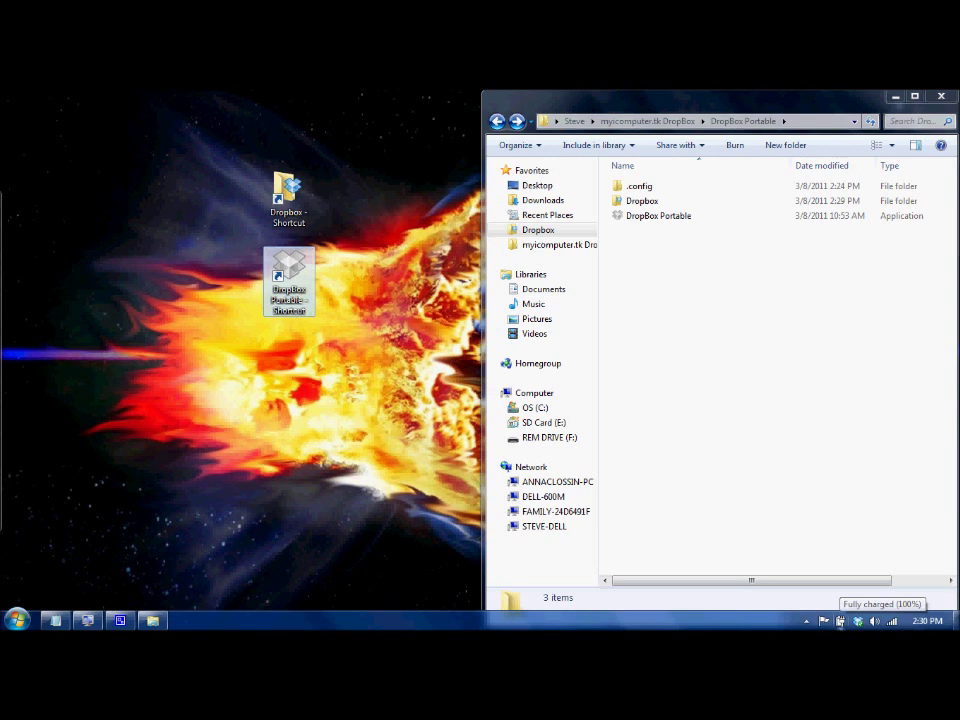
{"action": "left_click", "coordinate": [806, 621]}
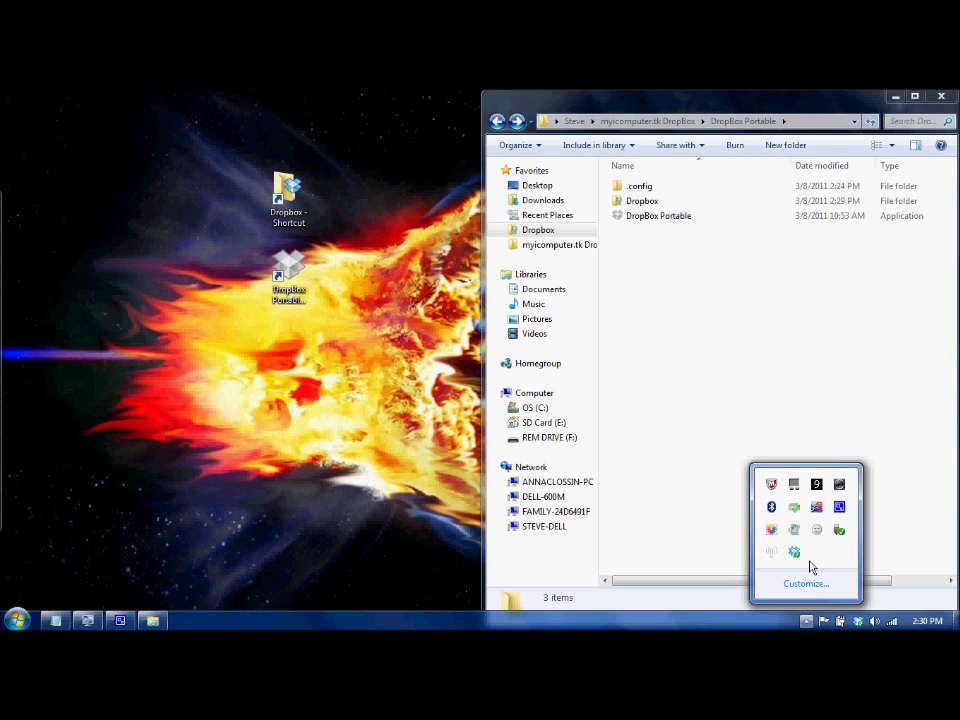
{"action": "left_click", "coordinate": [763, 432]}
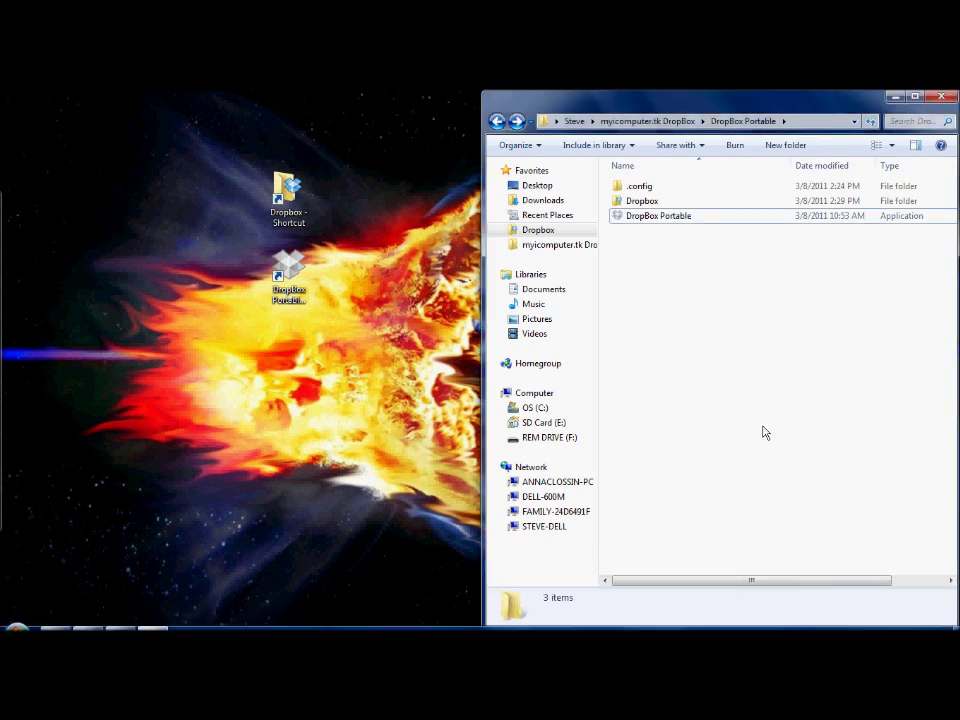